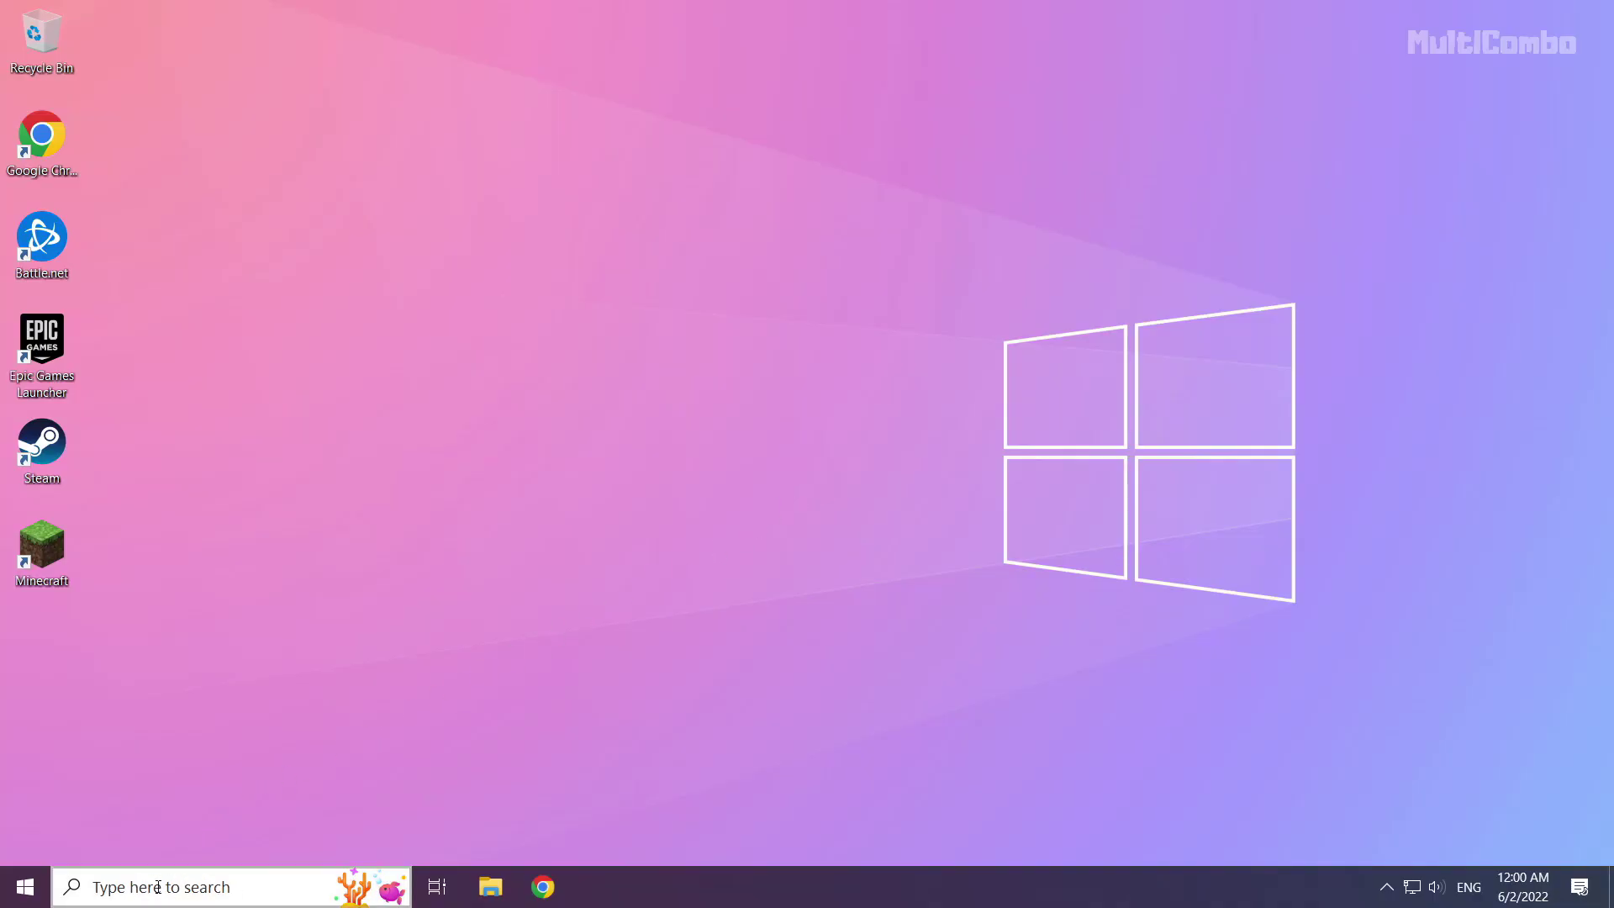
# - Launch Command Prompt as administrator from a 'cmd' search and centre its window on screen
pyautogui.click(236, 888)
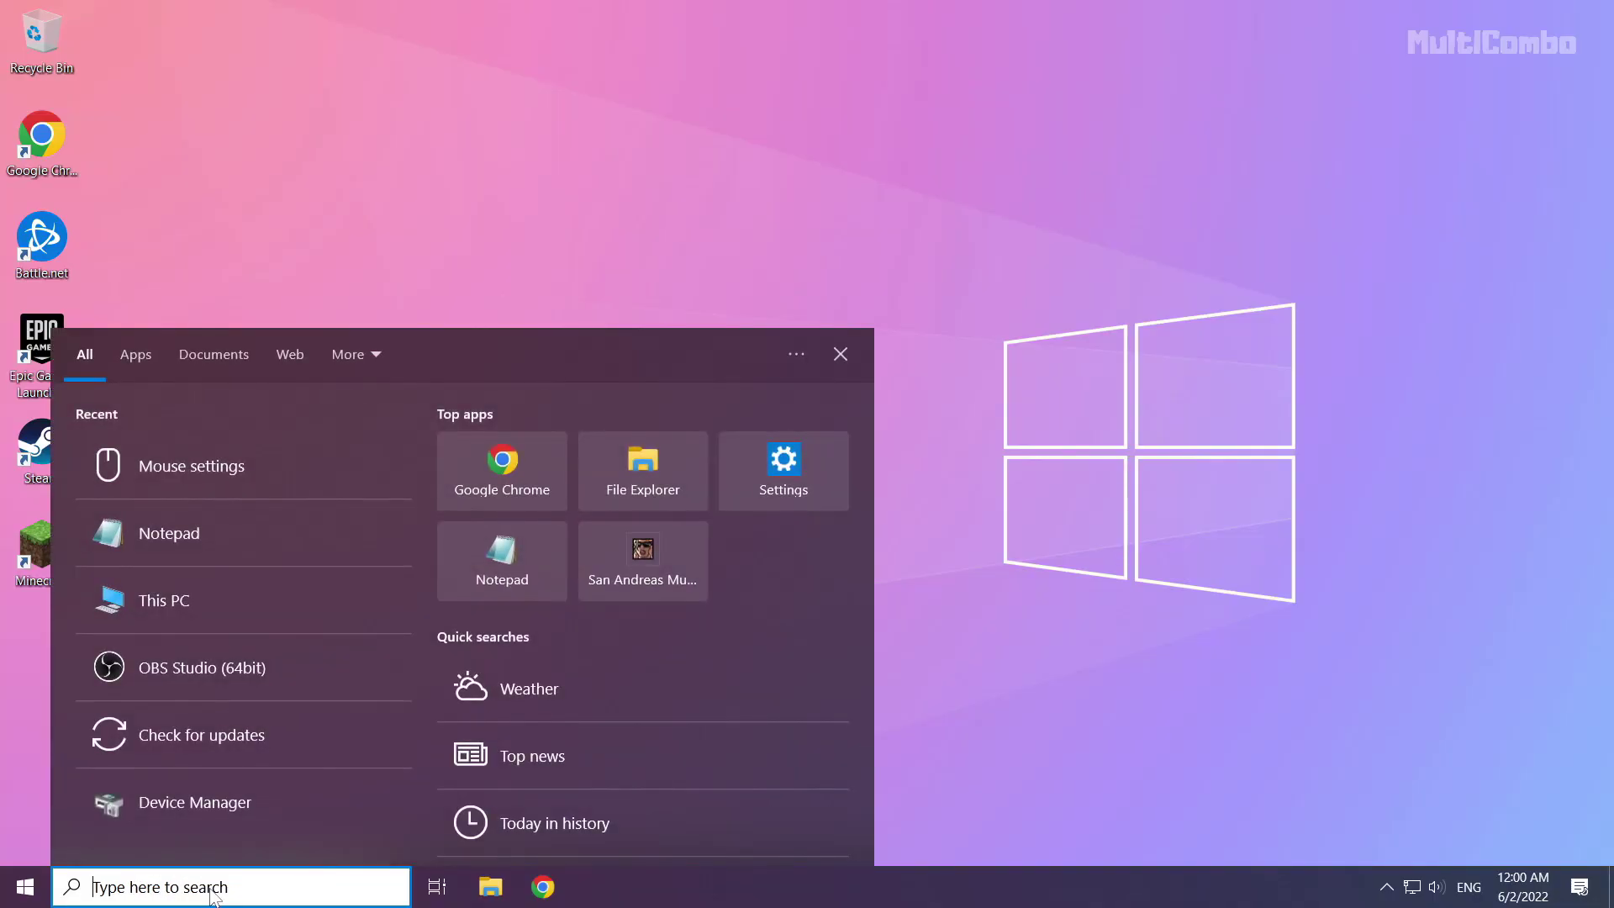
pyautogui.write('cmd')
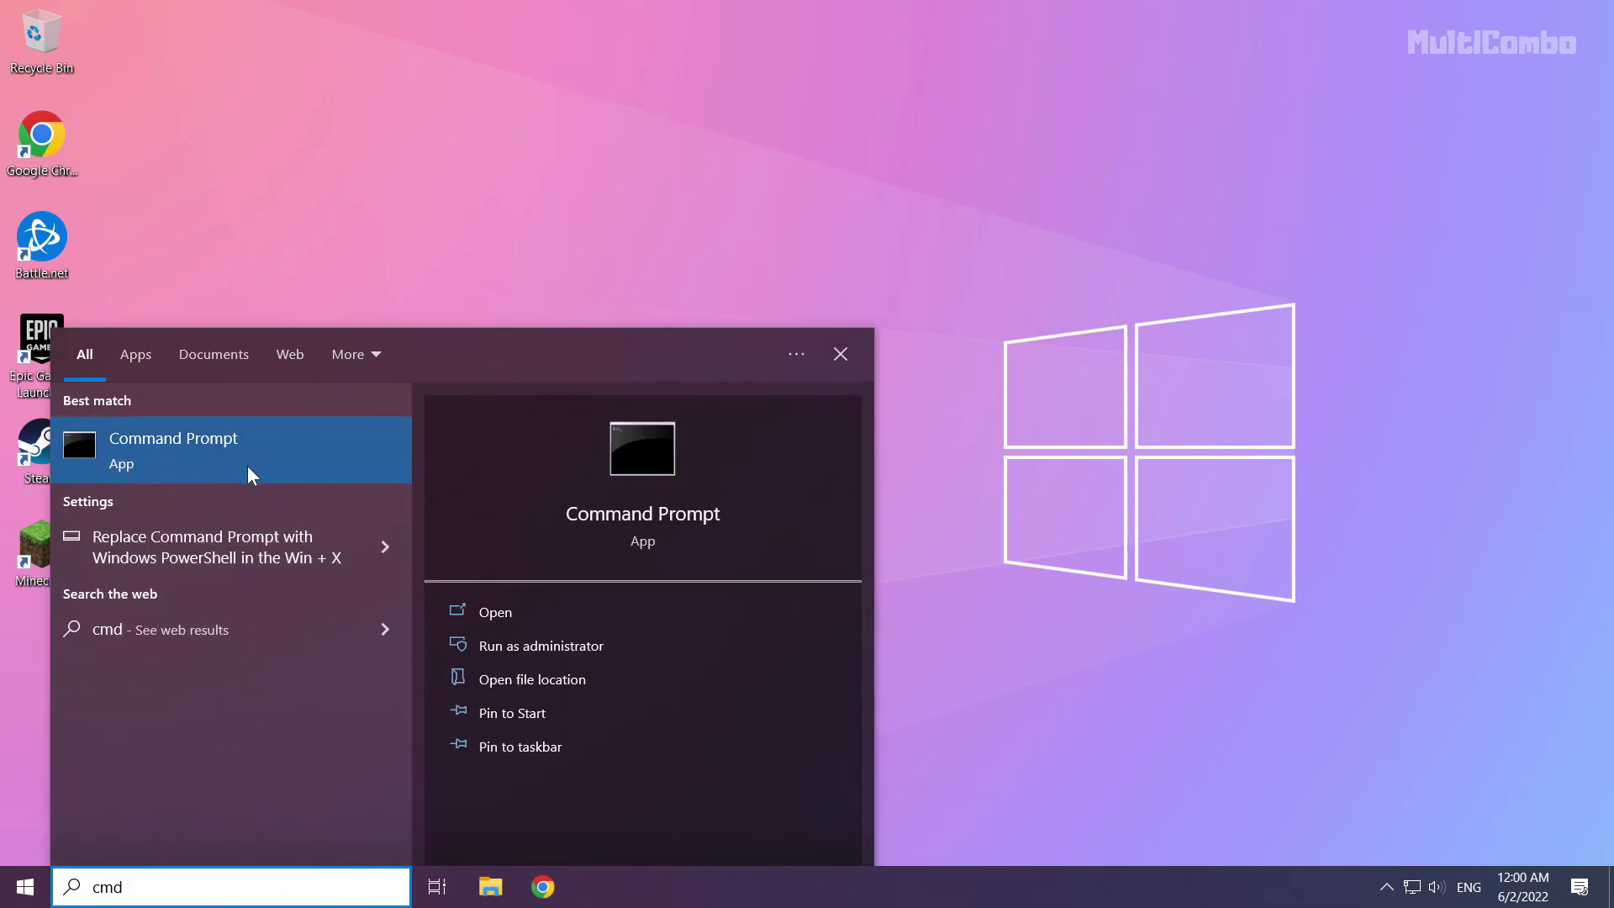
pyautogui.rightClick(289, 439)
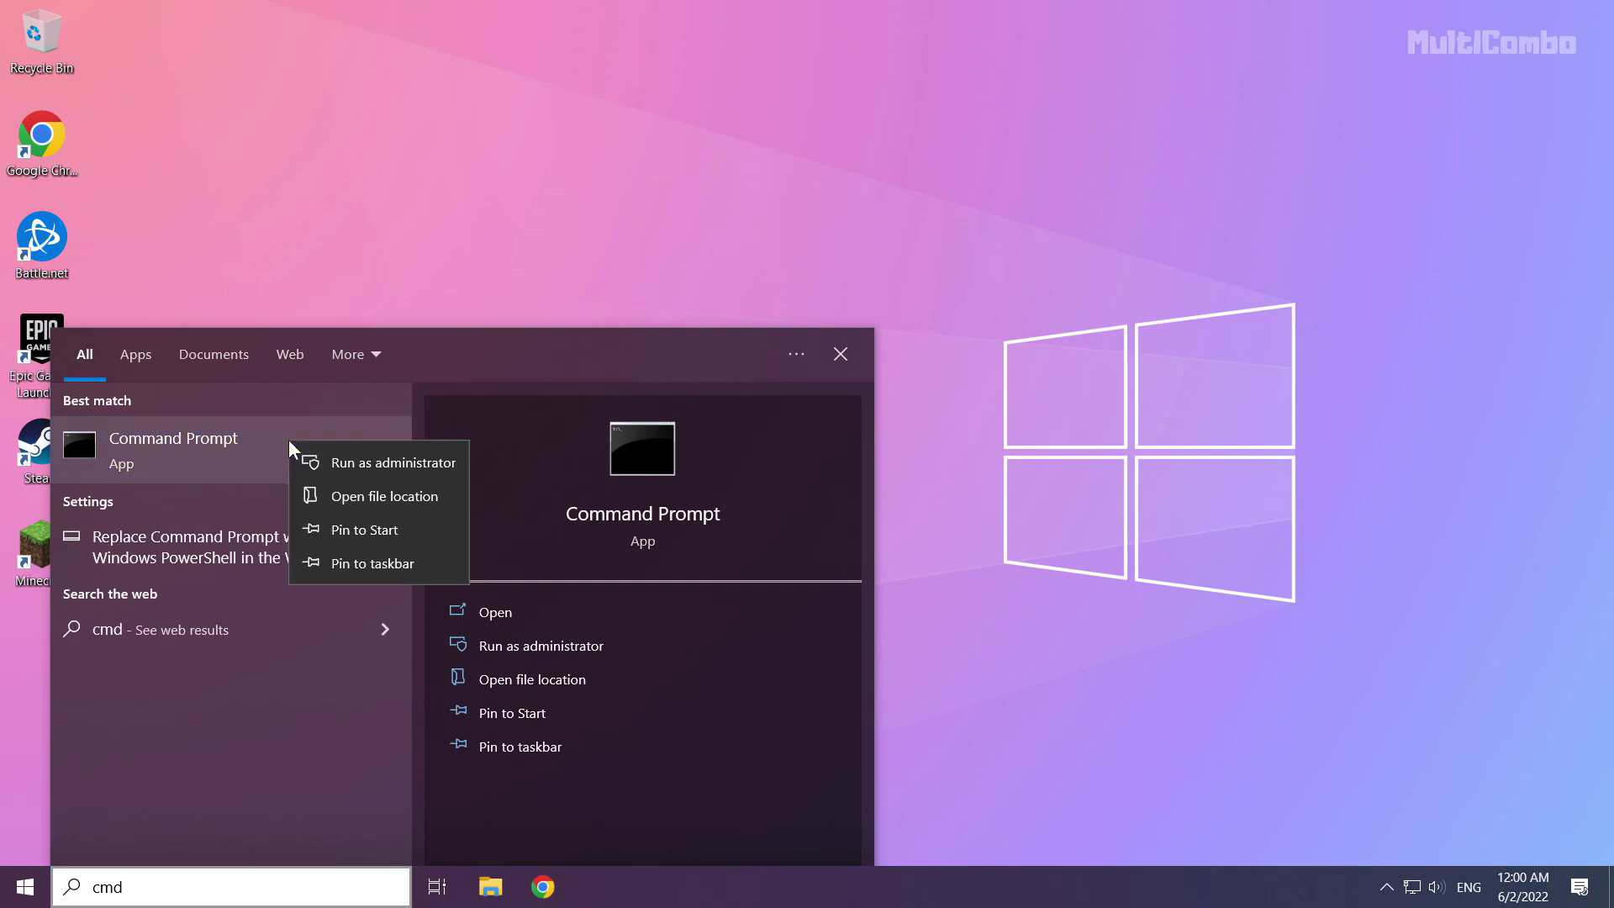
pyautogui.click(380, 461)
pyautogui.moveTo(392, 41); pyautogui.dragTo(711, 183)
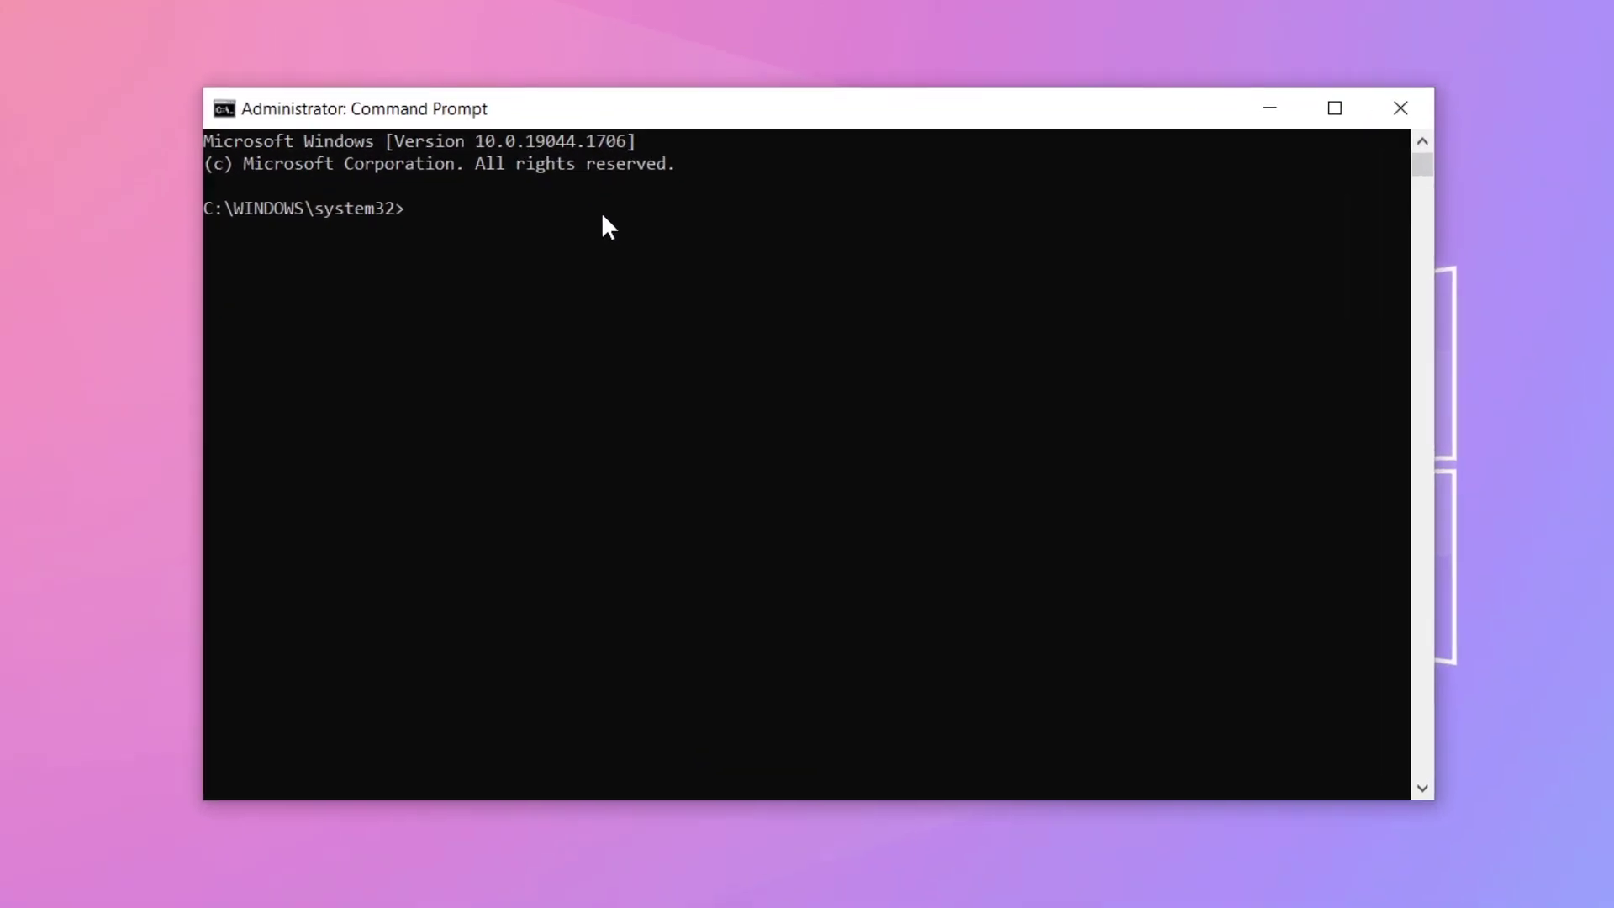
# - Run 'ipconfig /flush' and 'netsh winsock reset', then close Command Prompt with 'exit'
pyautogui.write('ipcon')
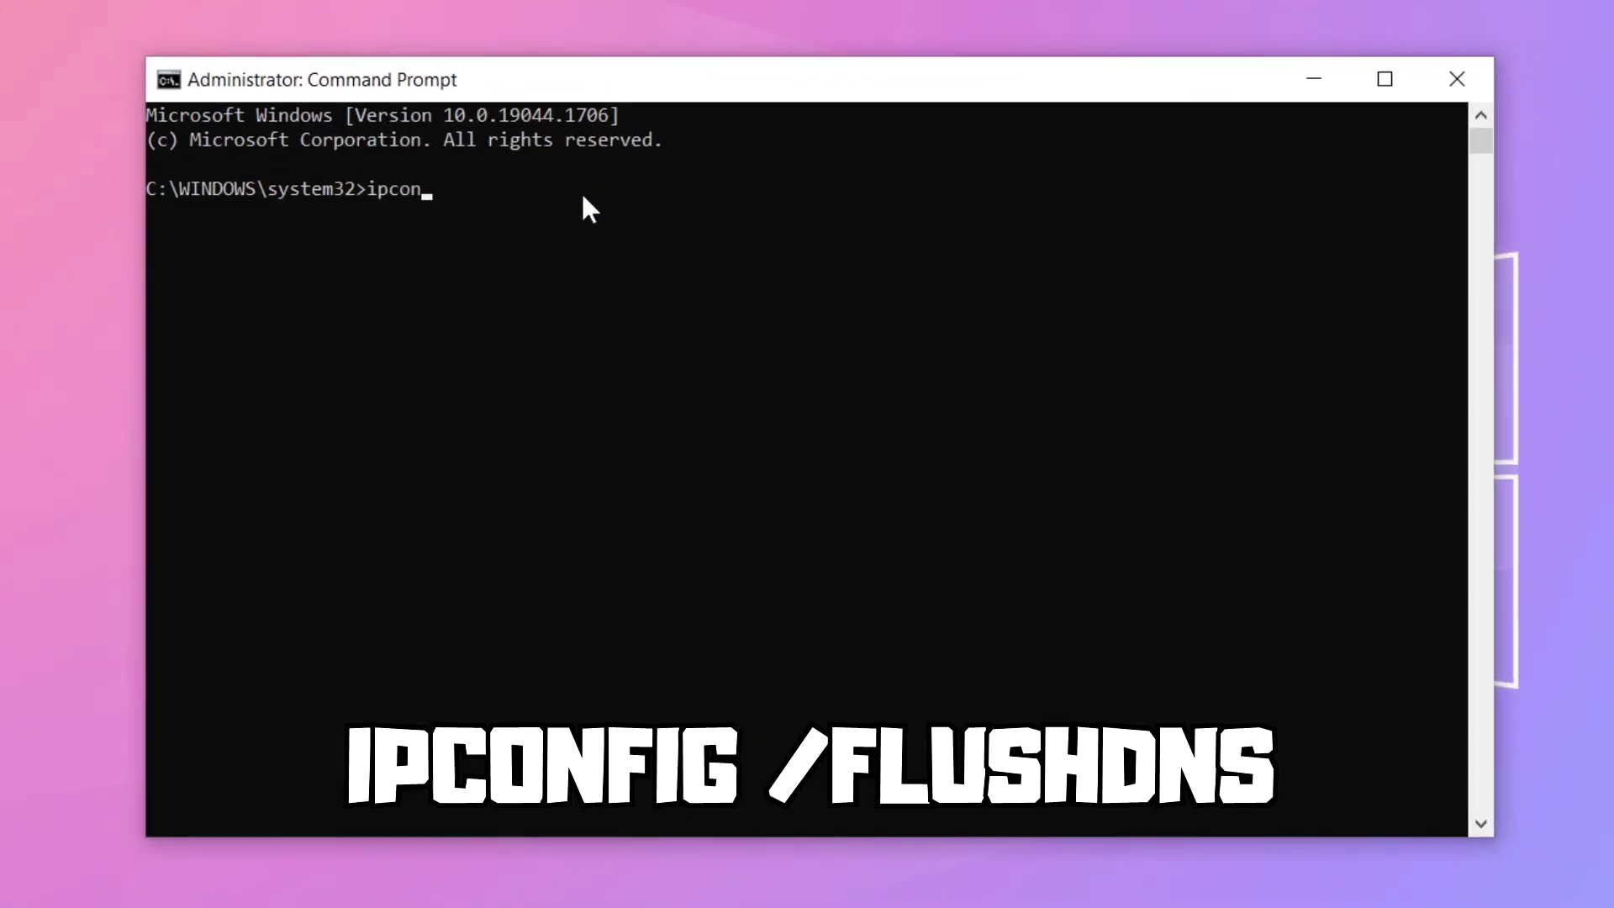
pyautogui.write('fig /flushdns')
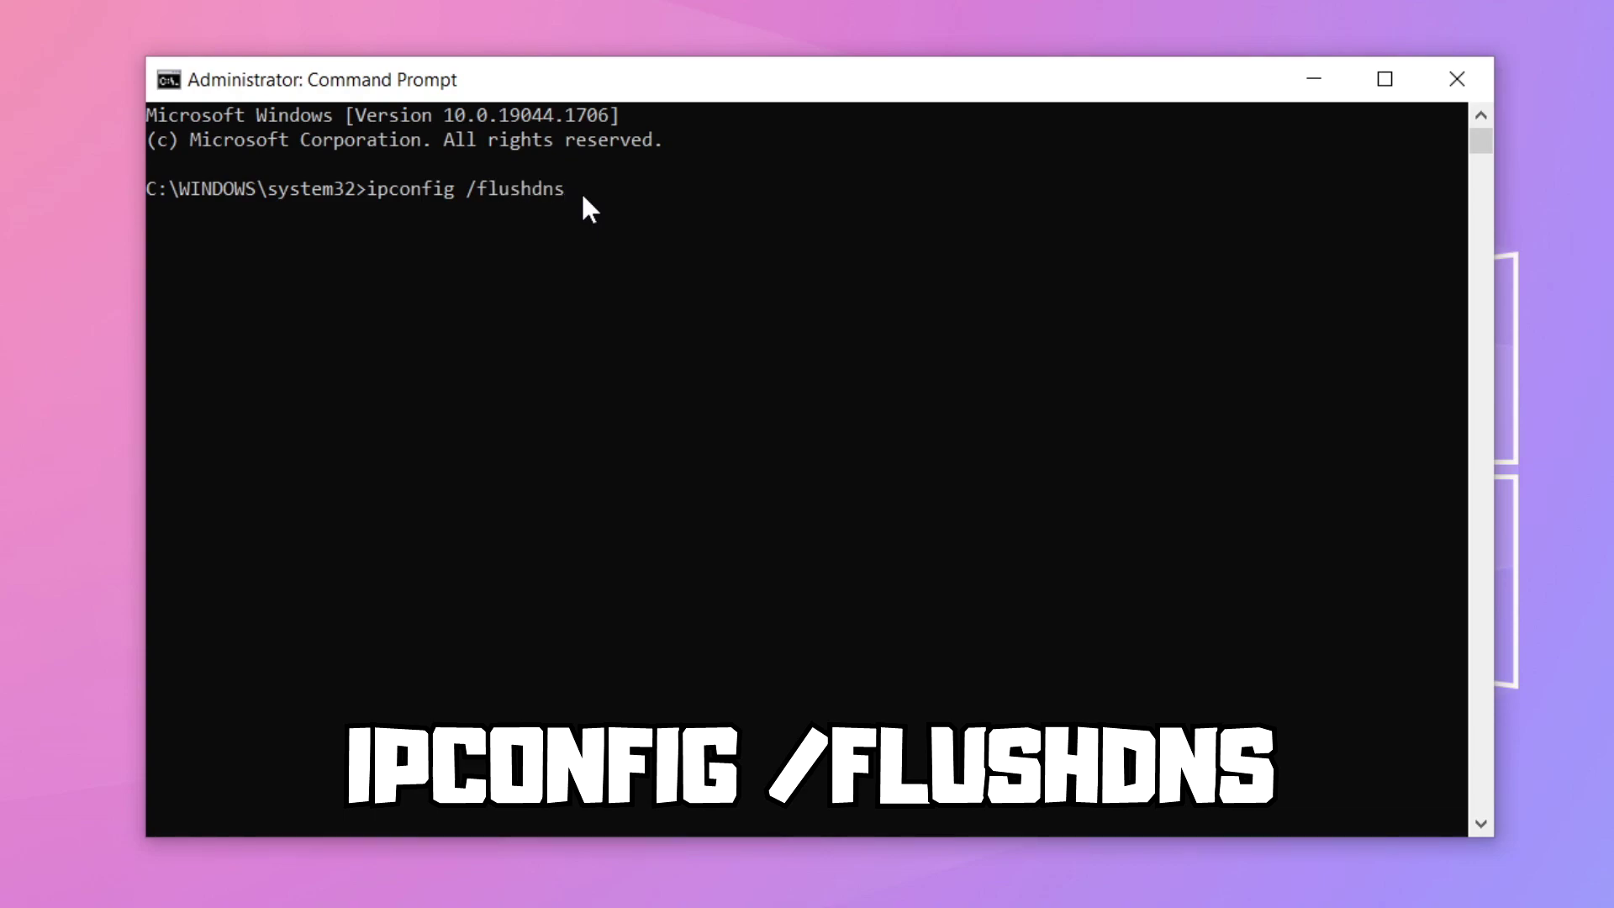
pyautogui.press('Return')
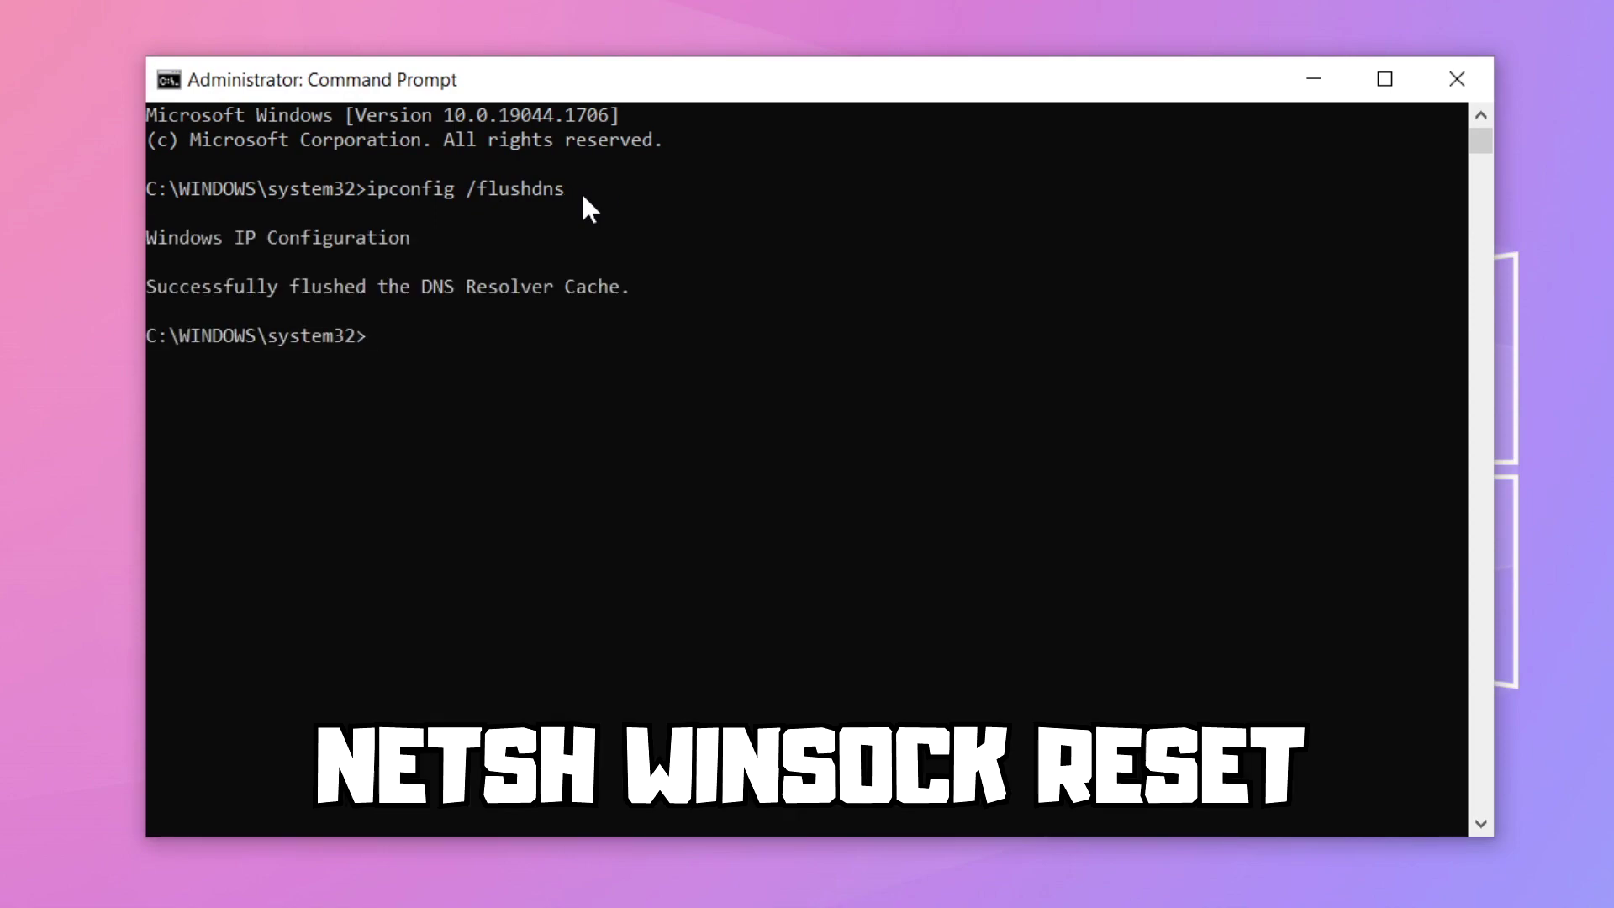
pyautogui.write('netsh winsock')
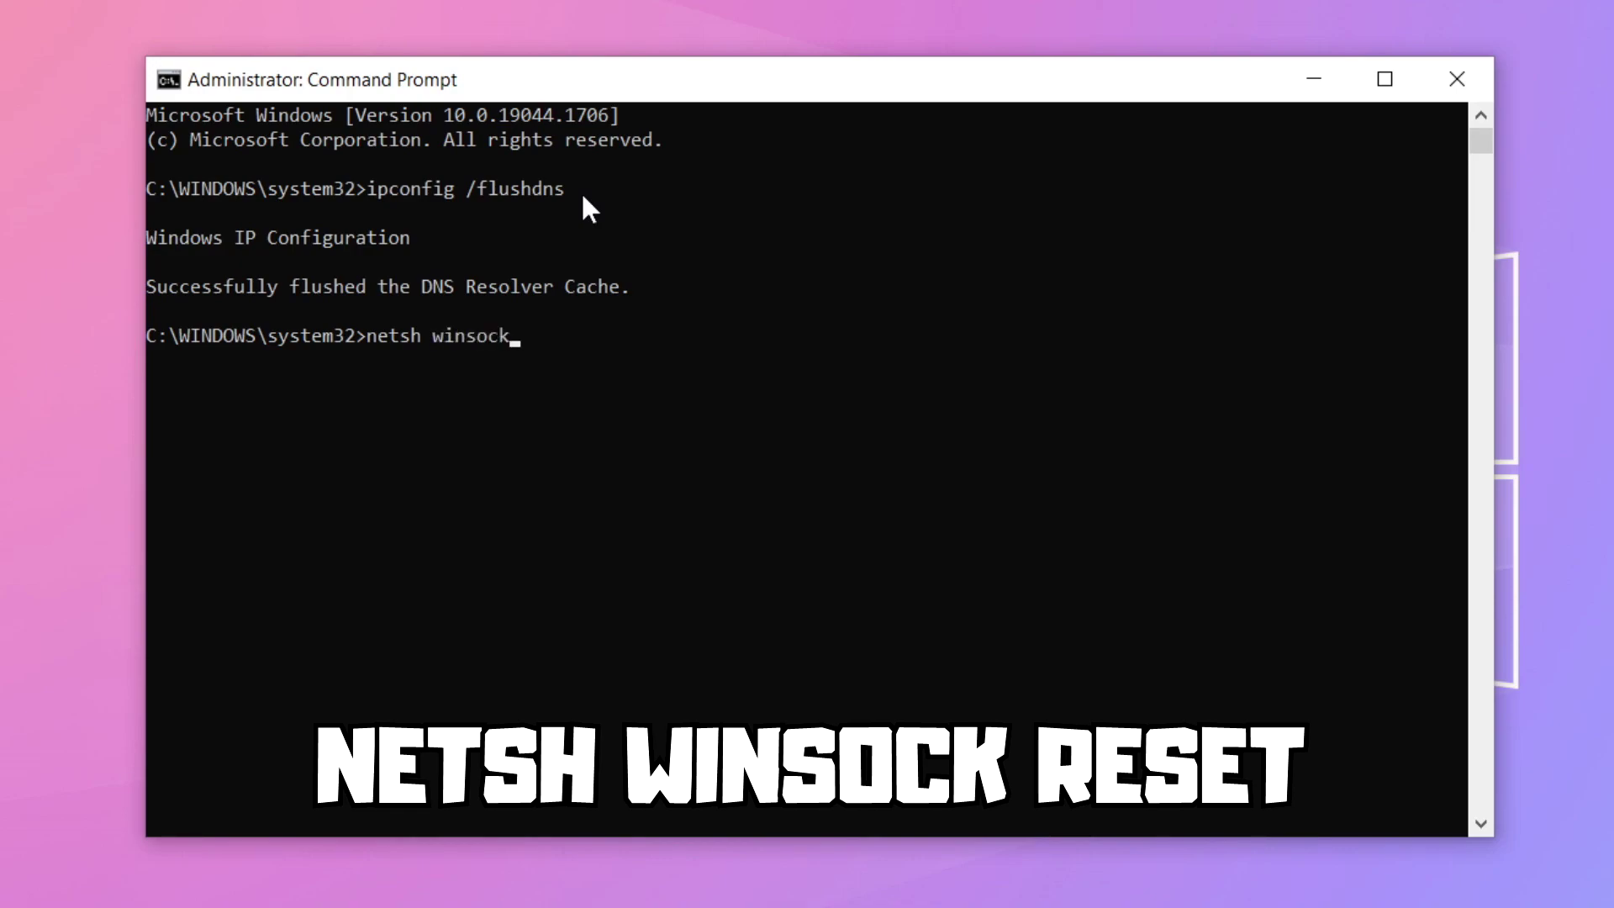
pyautogui.write(' reset')
pyautogui.press('Return')
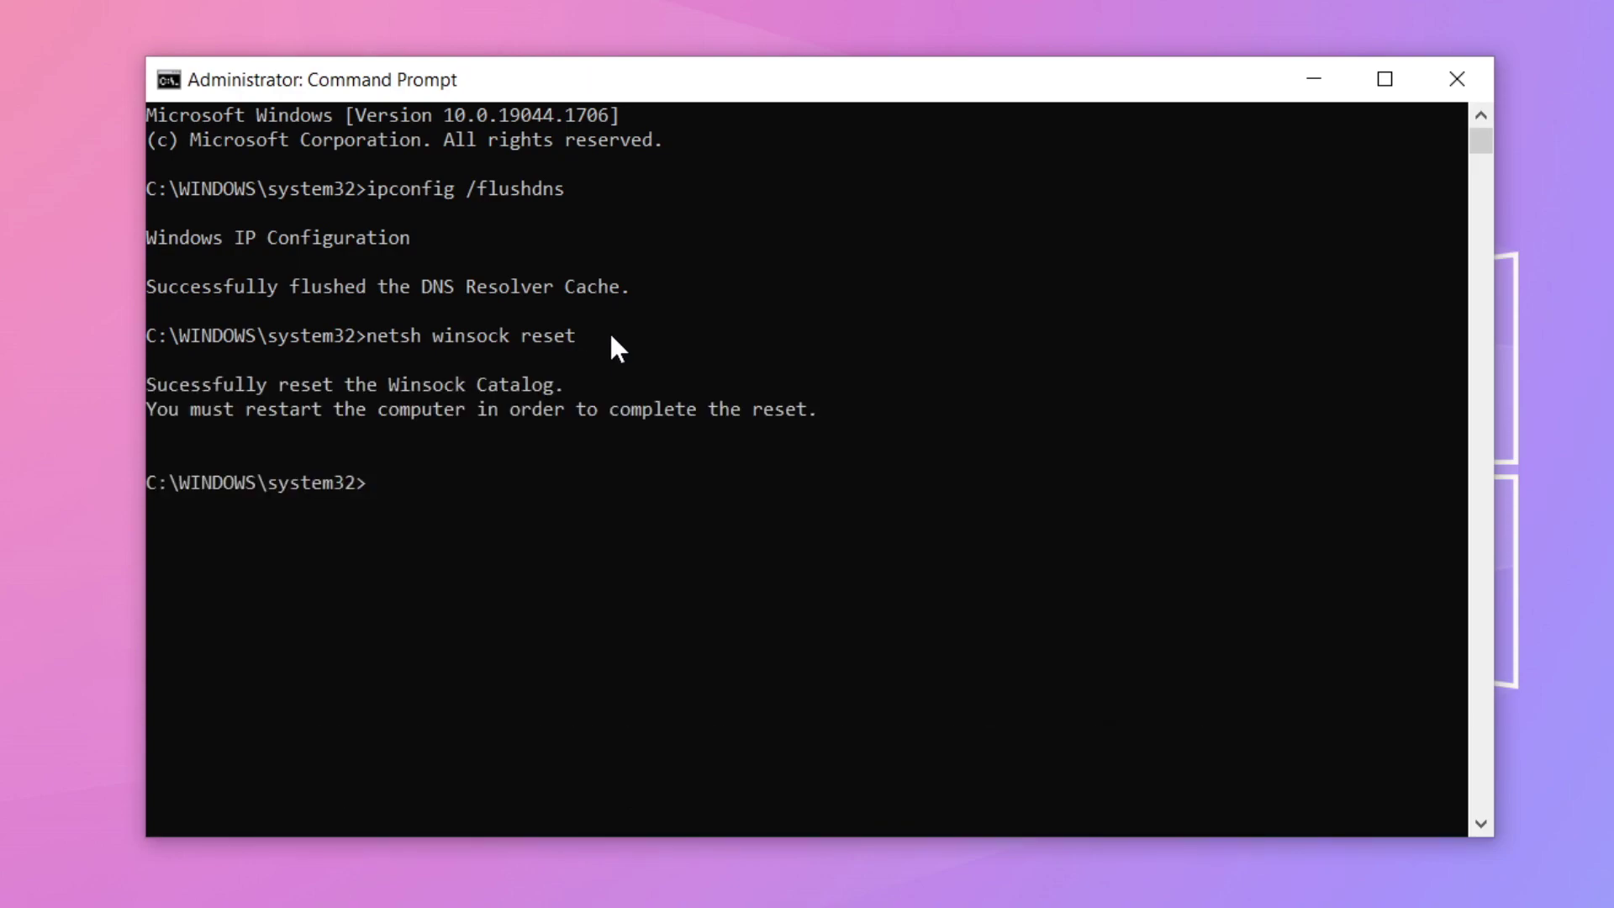
pyautogui.write('exit')
pyautogui.press('Return')
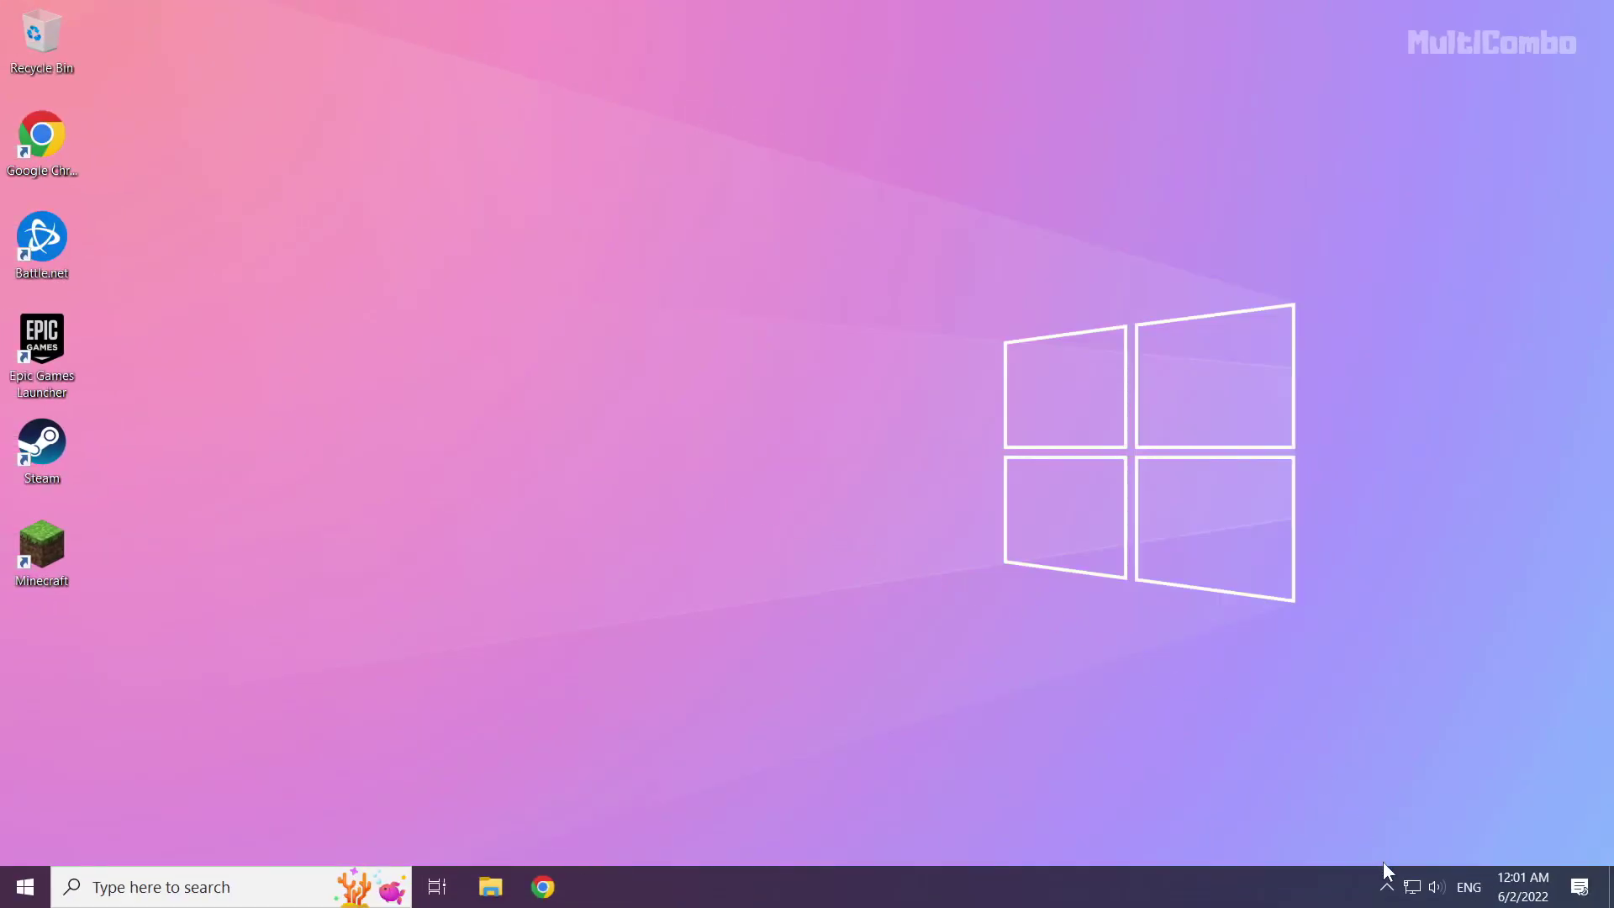
# - Open Network & Internet settings from the tray icon and go to the adapter list
pyautogui.rightClick(1412, 886)
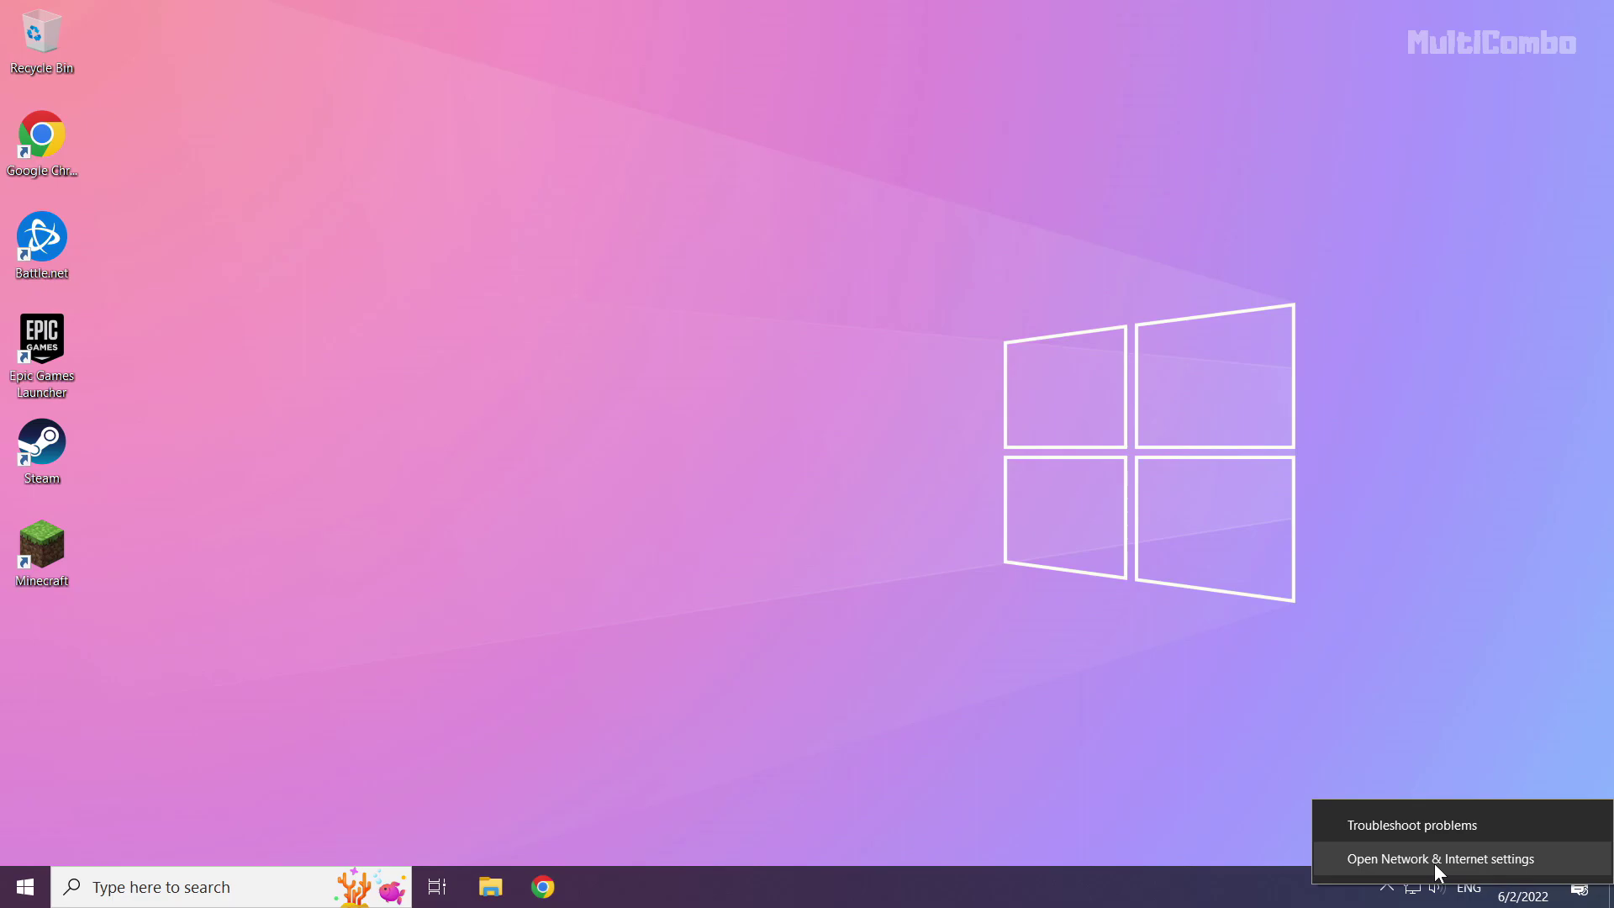
pyautogui.click(1434, 861)
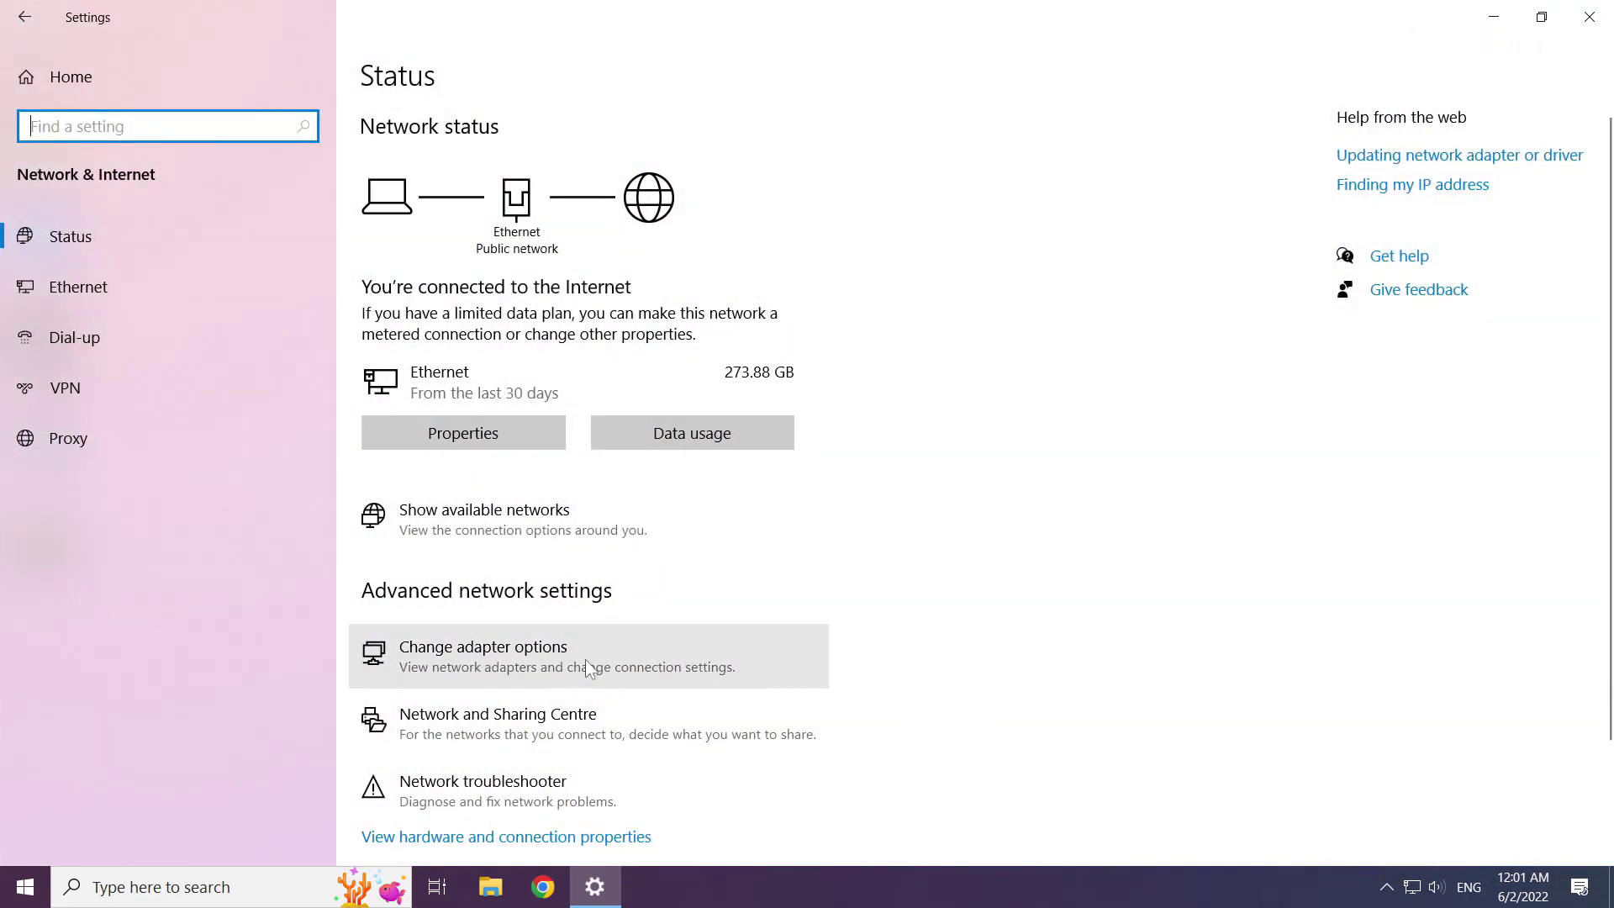
pyautogui.click(543, 657)
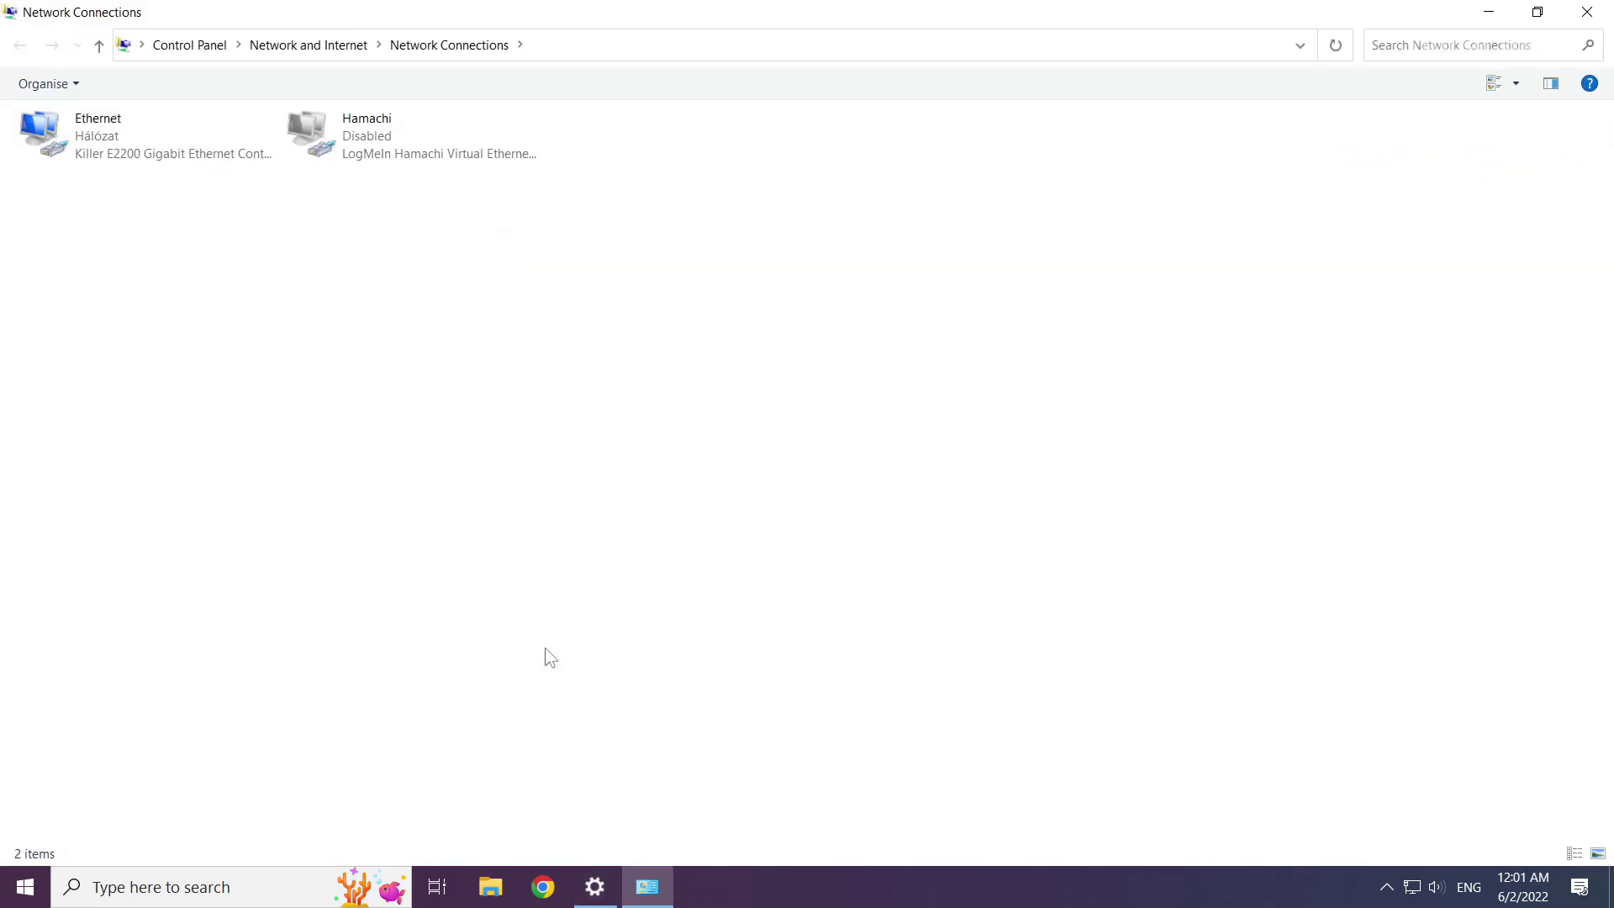
# - Open the Ethernet connection's Properties and select the TCP/IPv4 entry
pyautogui.click(92, 147)
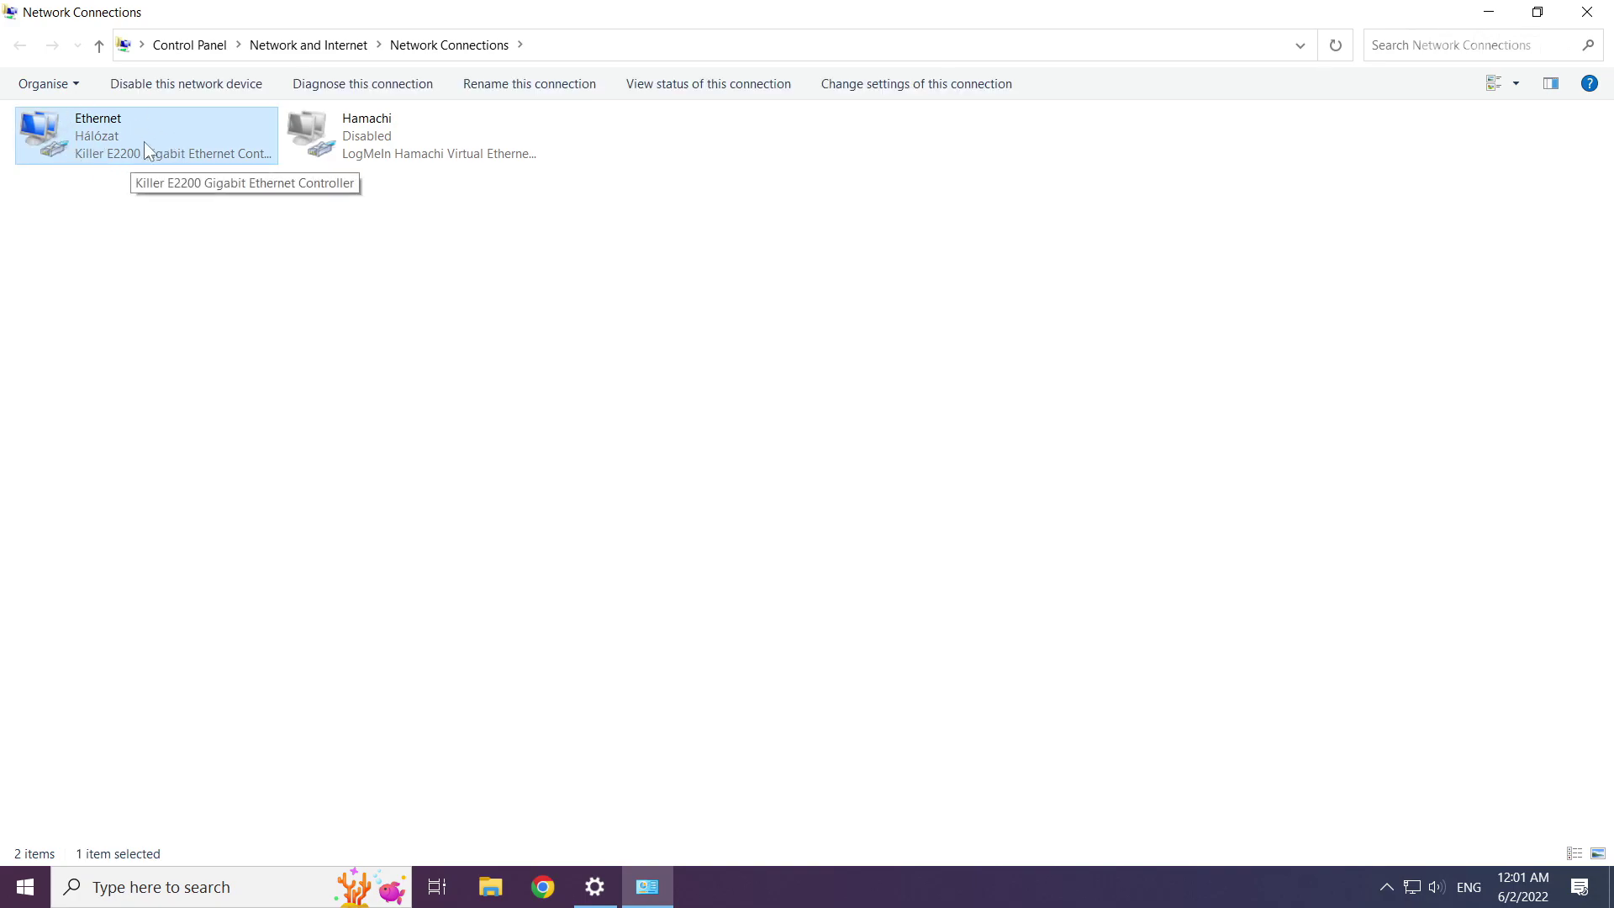
pyautogui.rightClick(146, 129)
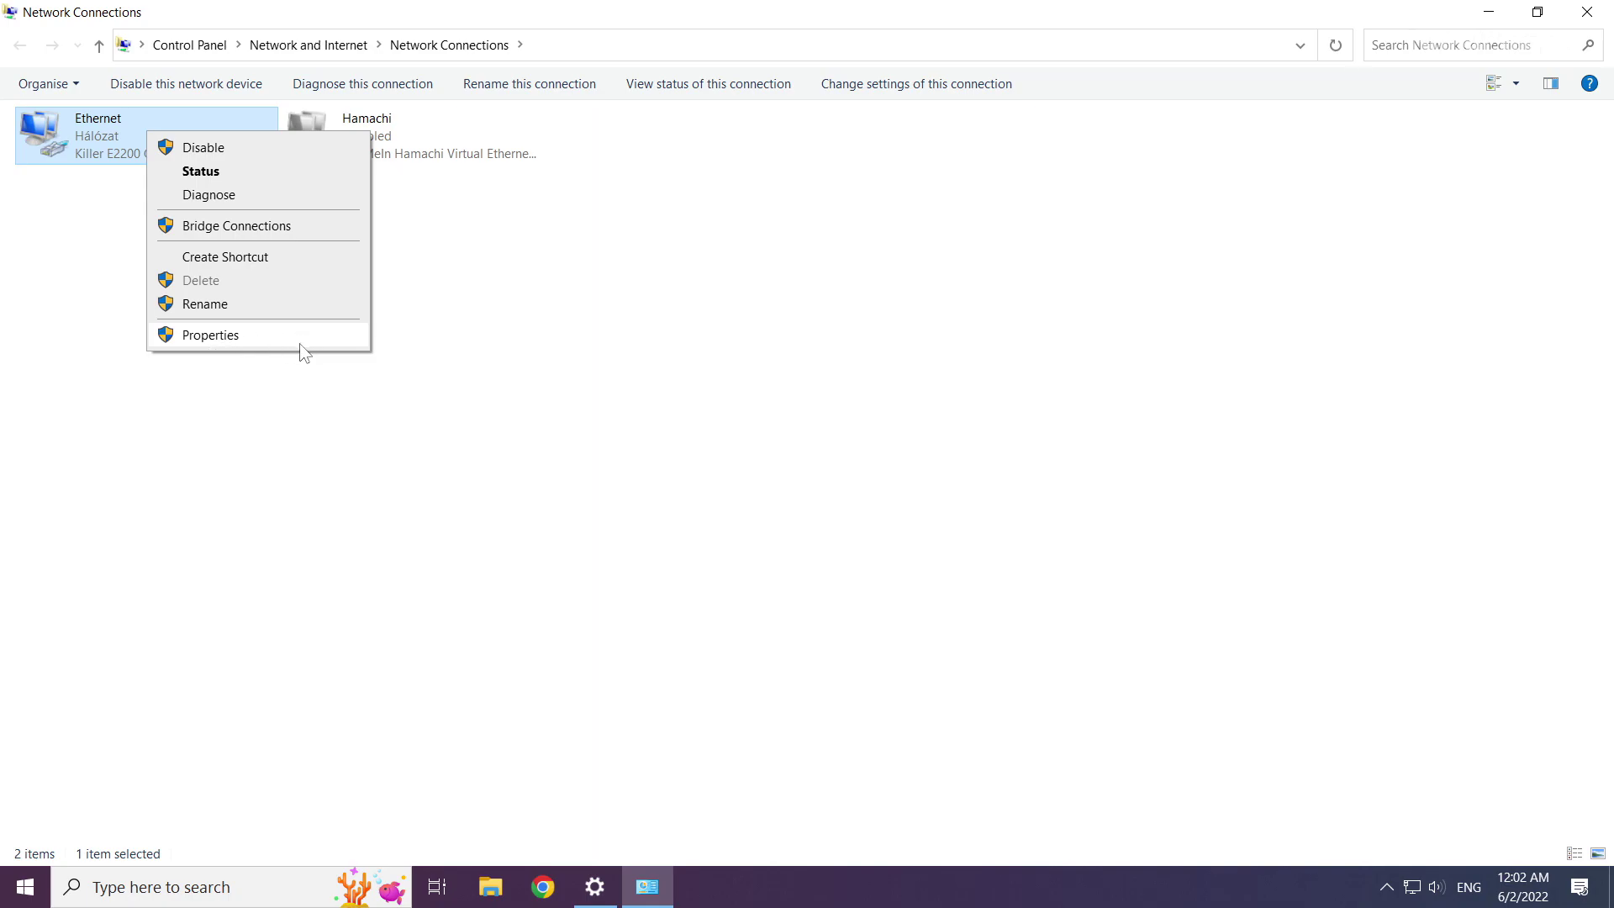
pyautogui.click(263, 341)
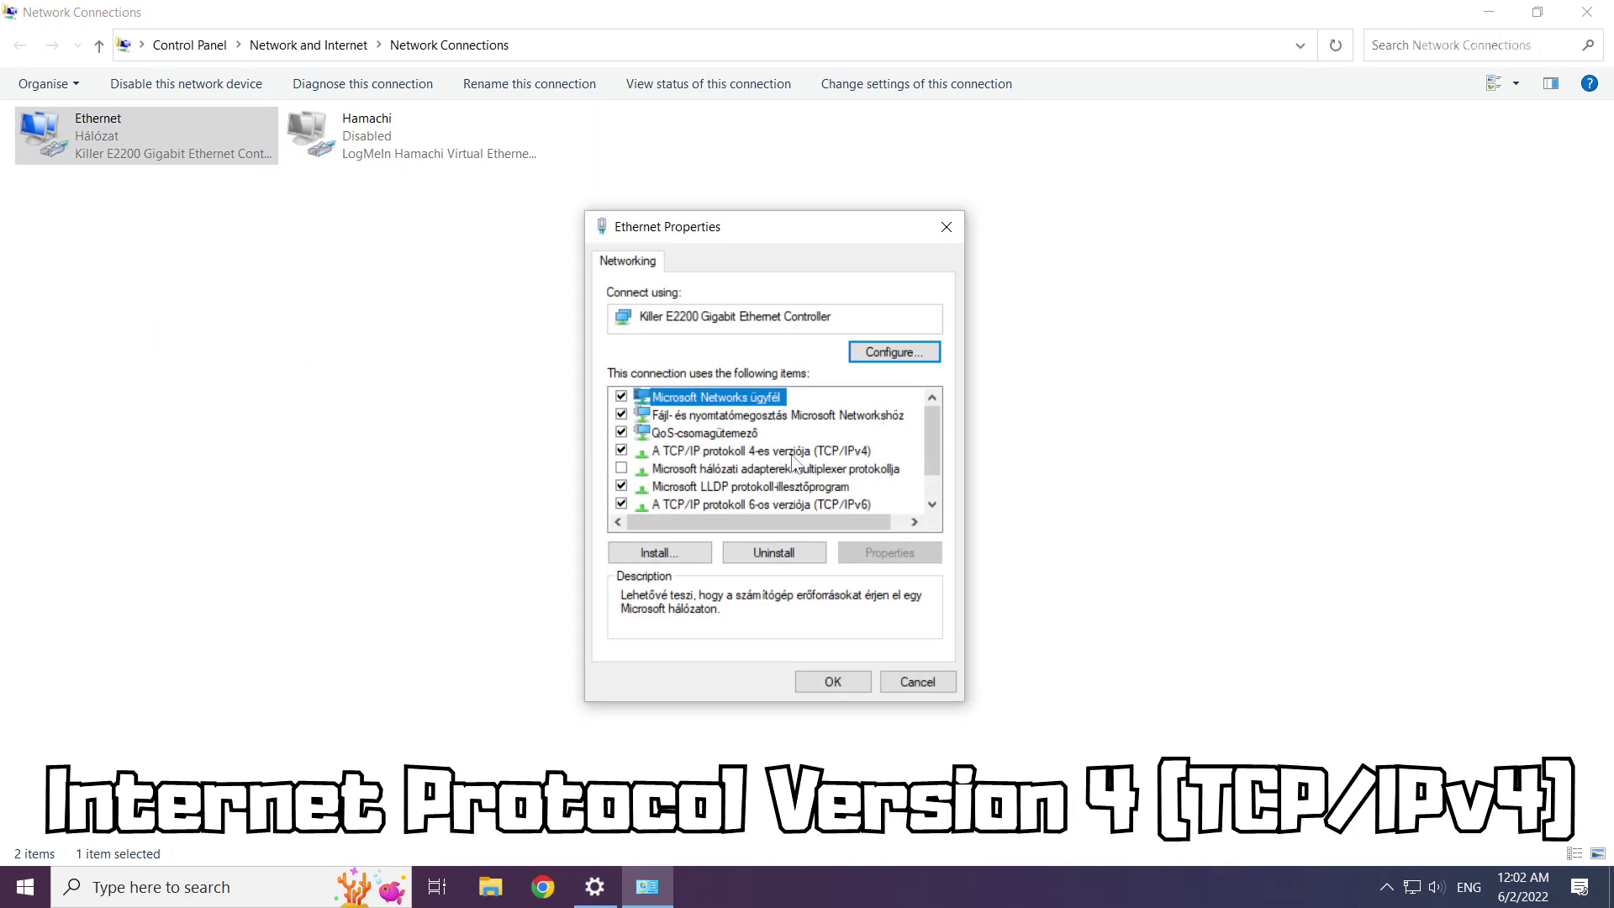
pyautogui.click(726, 454)
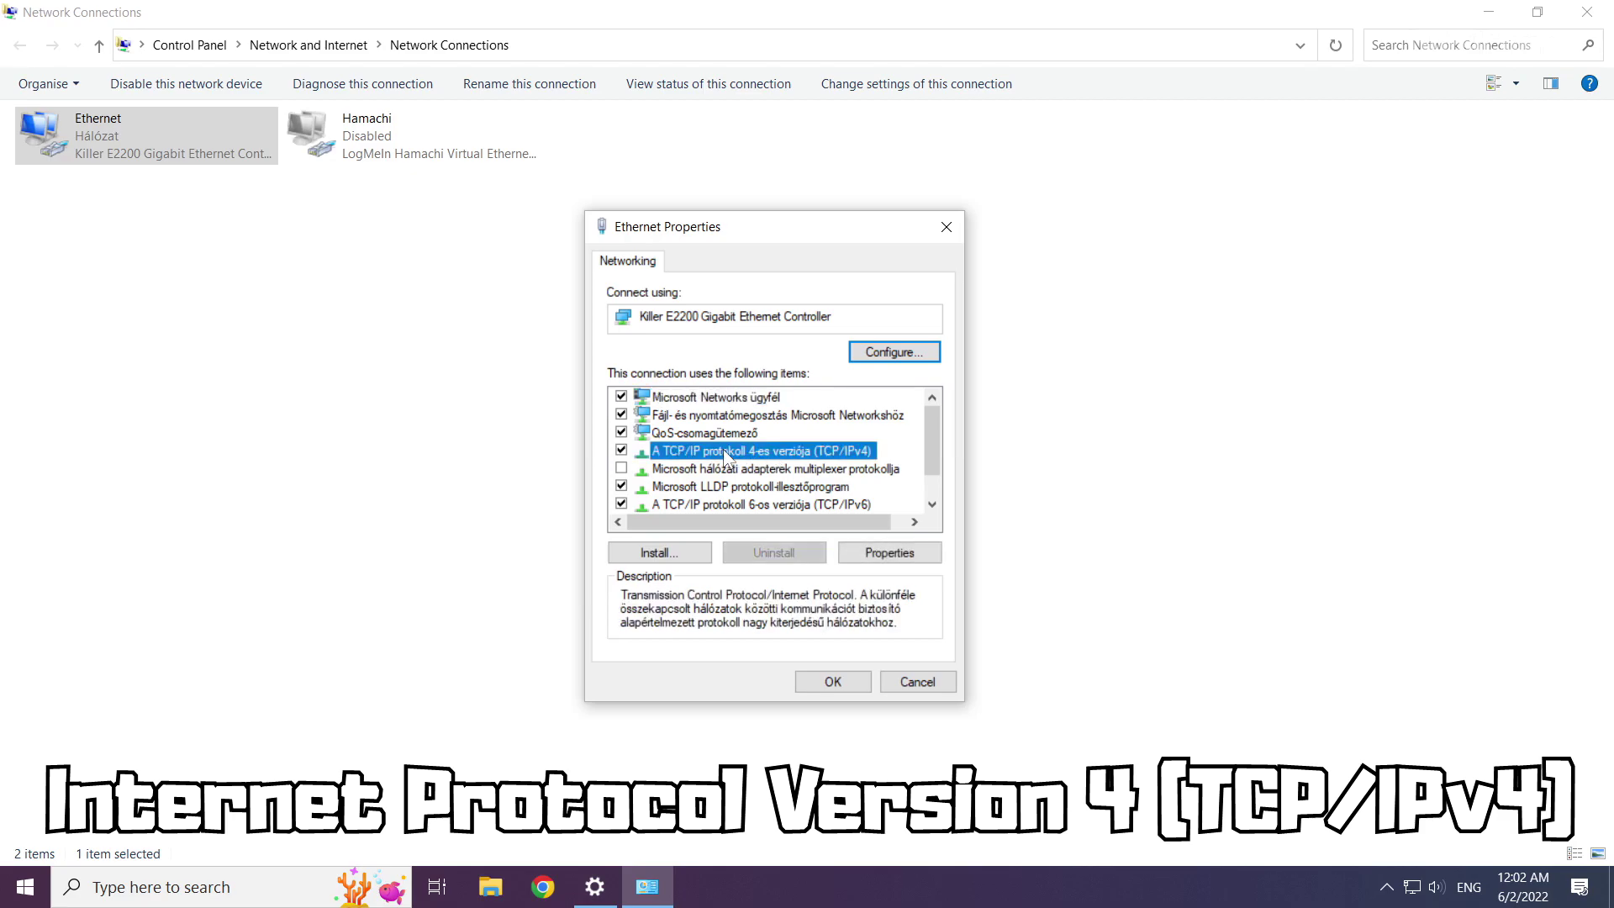
# - Set Ethernet IPv4 DNS to 8.8.8.8 preferred and 8.8.4.4 alternate, and confirm with OK
pyautogui.click(893, 553)
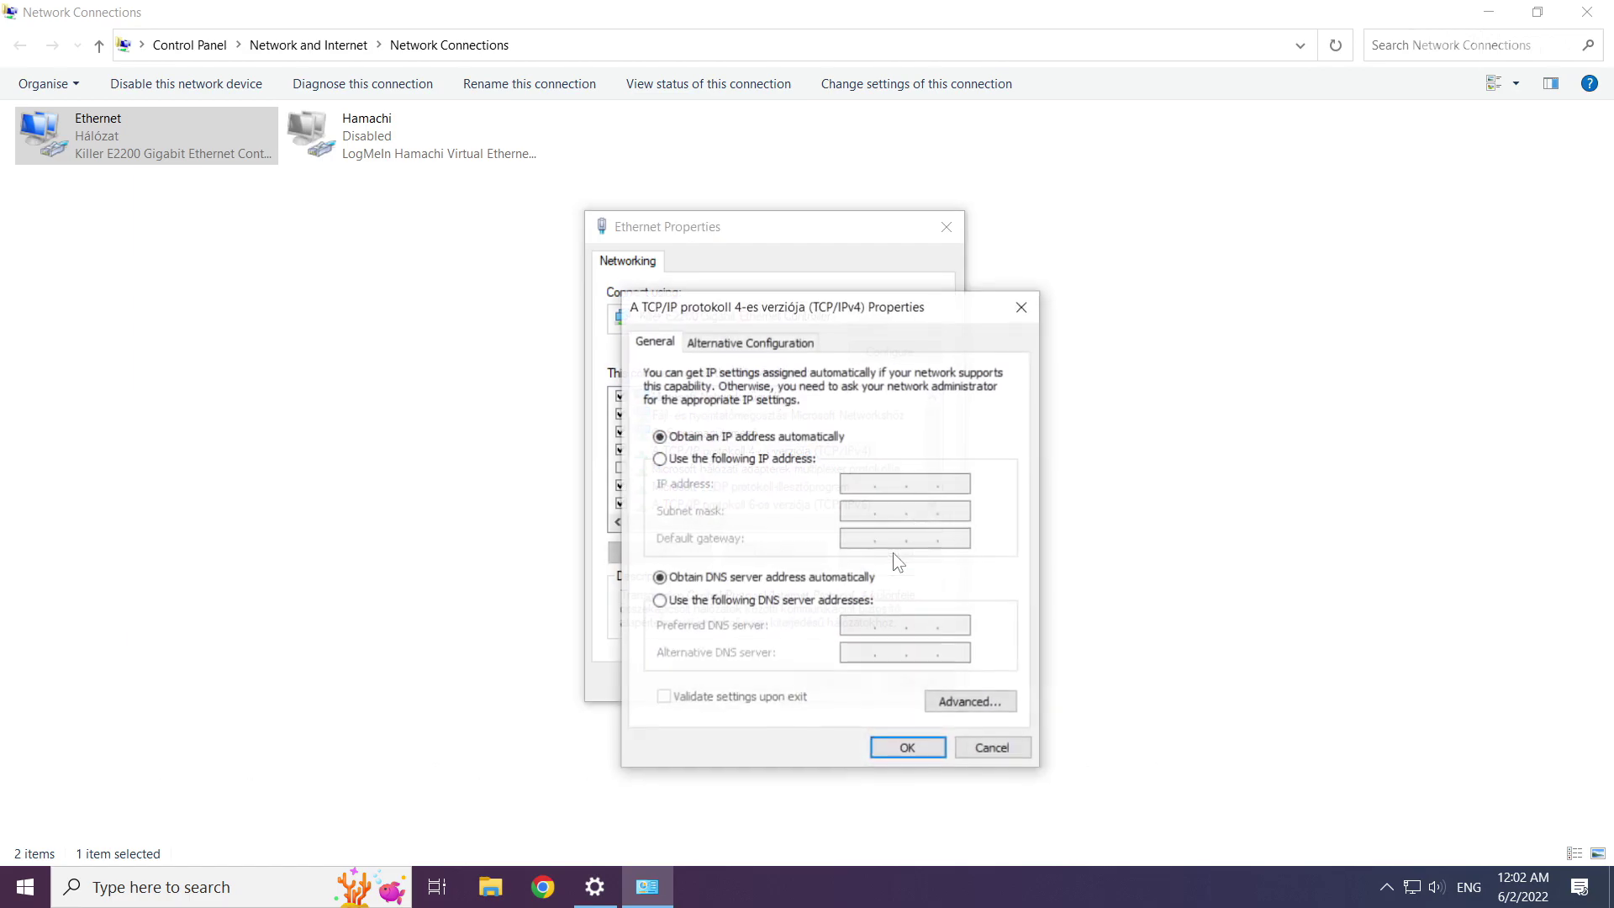
pyautogui.moveTo(815, 309); pyautogui.dragTo(762, 246)
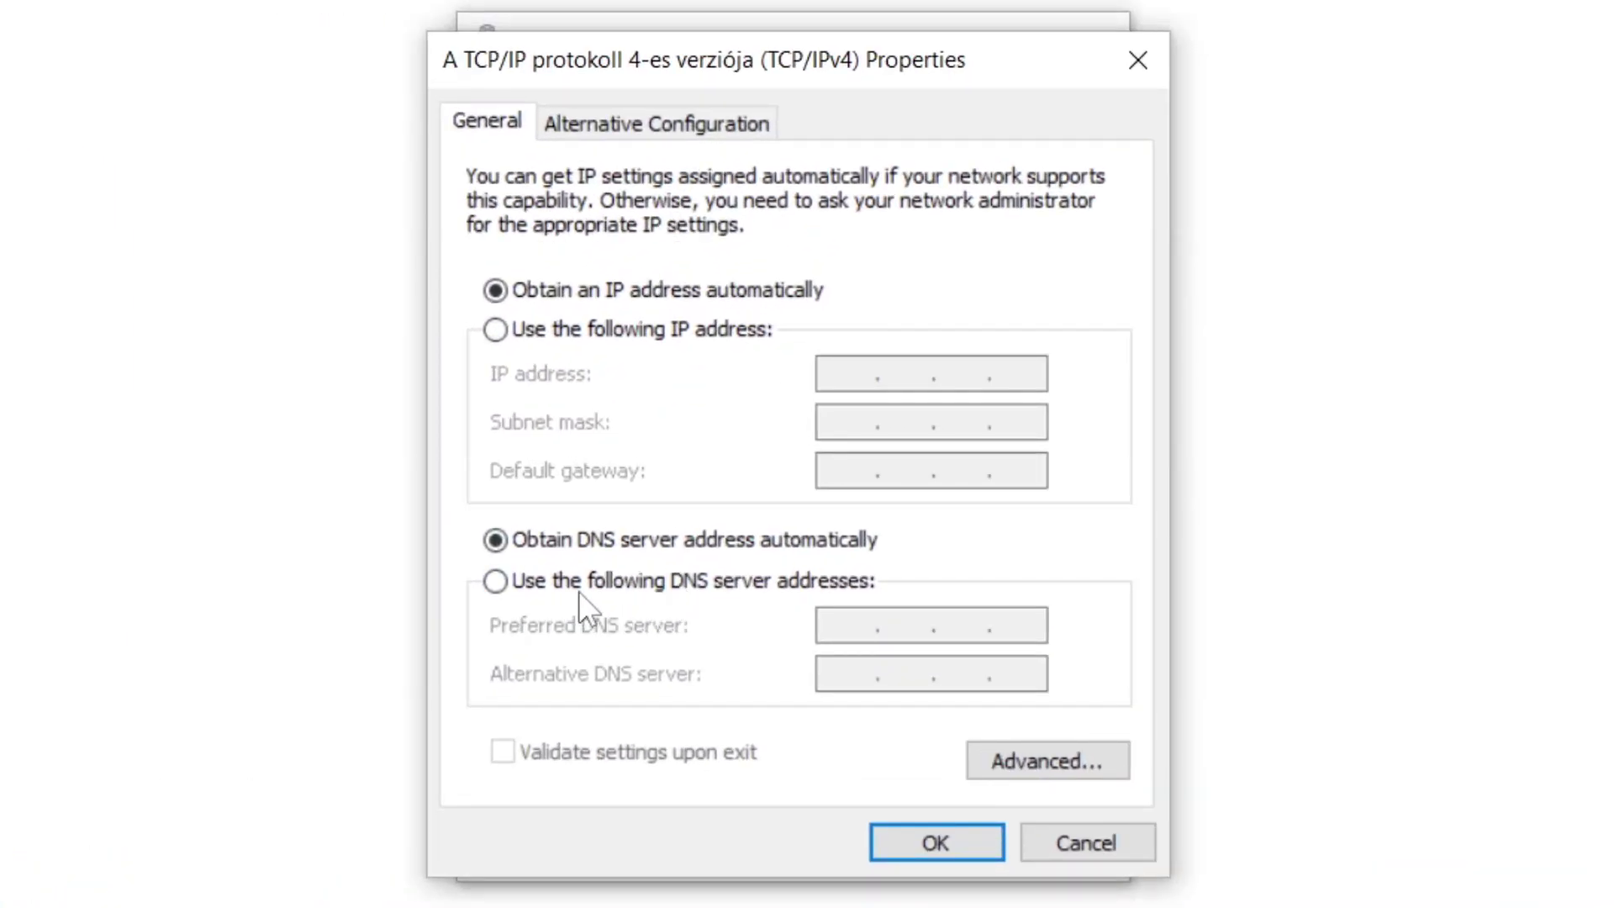
pyautogui.click(495, 581)
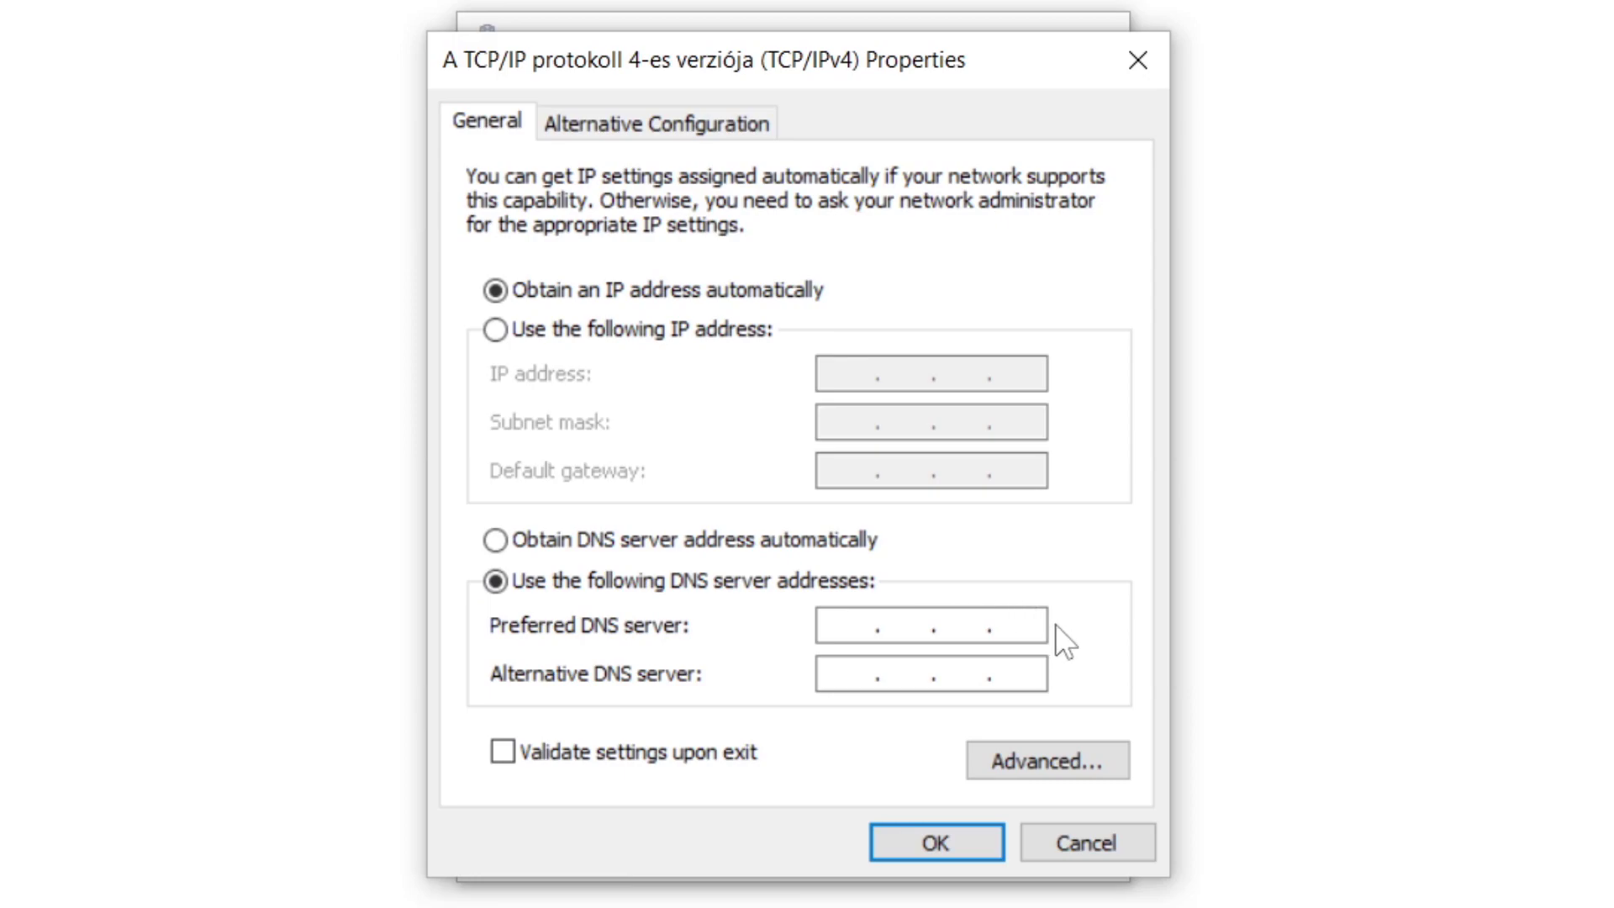
pyautogui.write('8.8.8.8')
pyautogui.click(824, 673)
pyautogui.write('8.8.4.4')
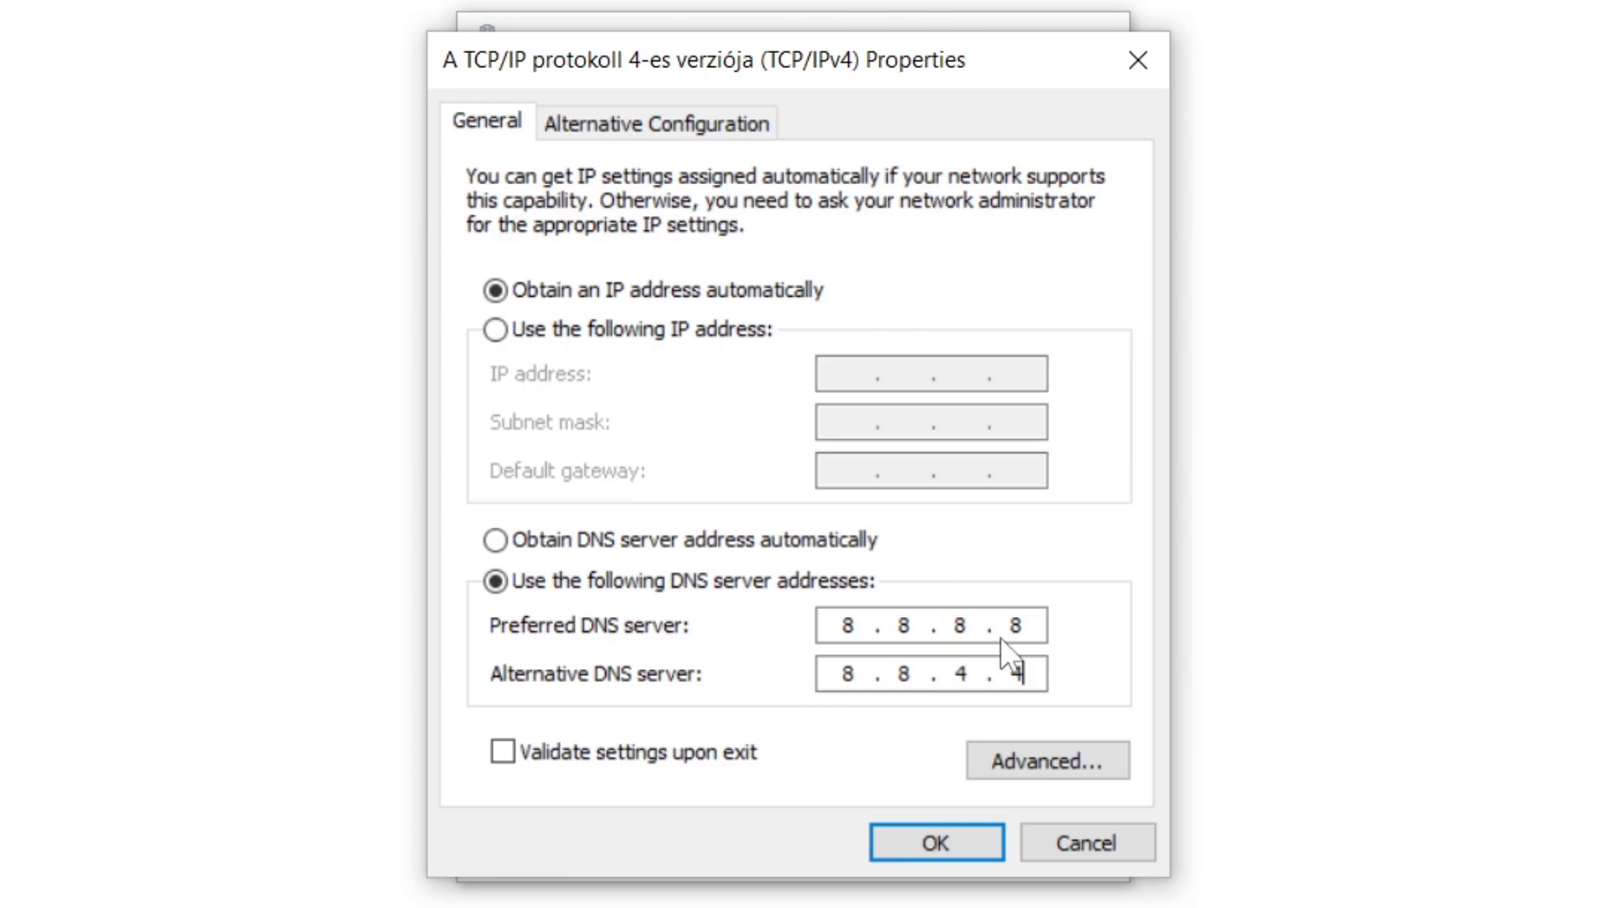
pyautogui.click(930, 847)
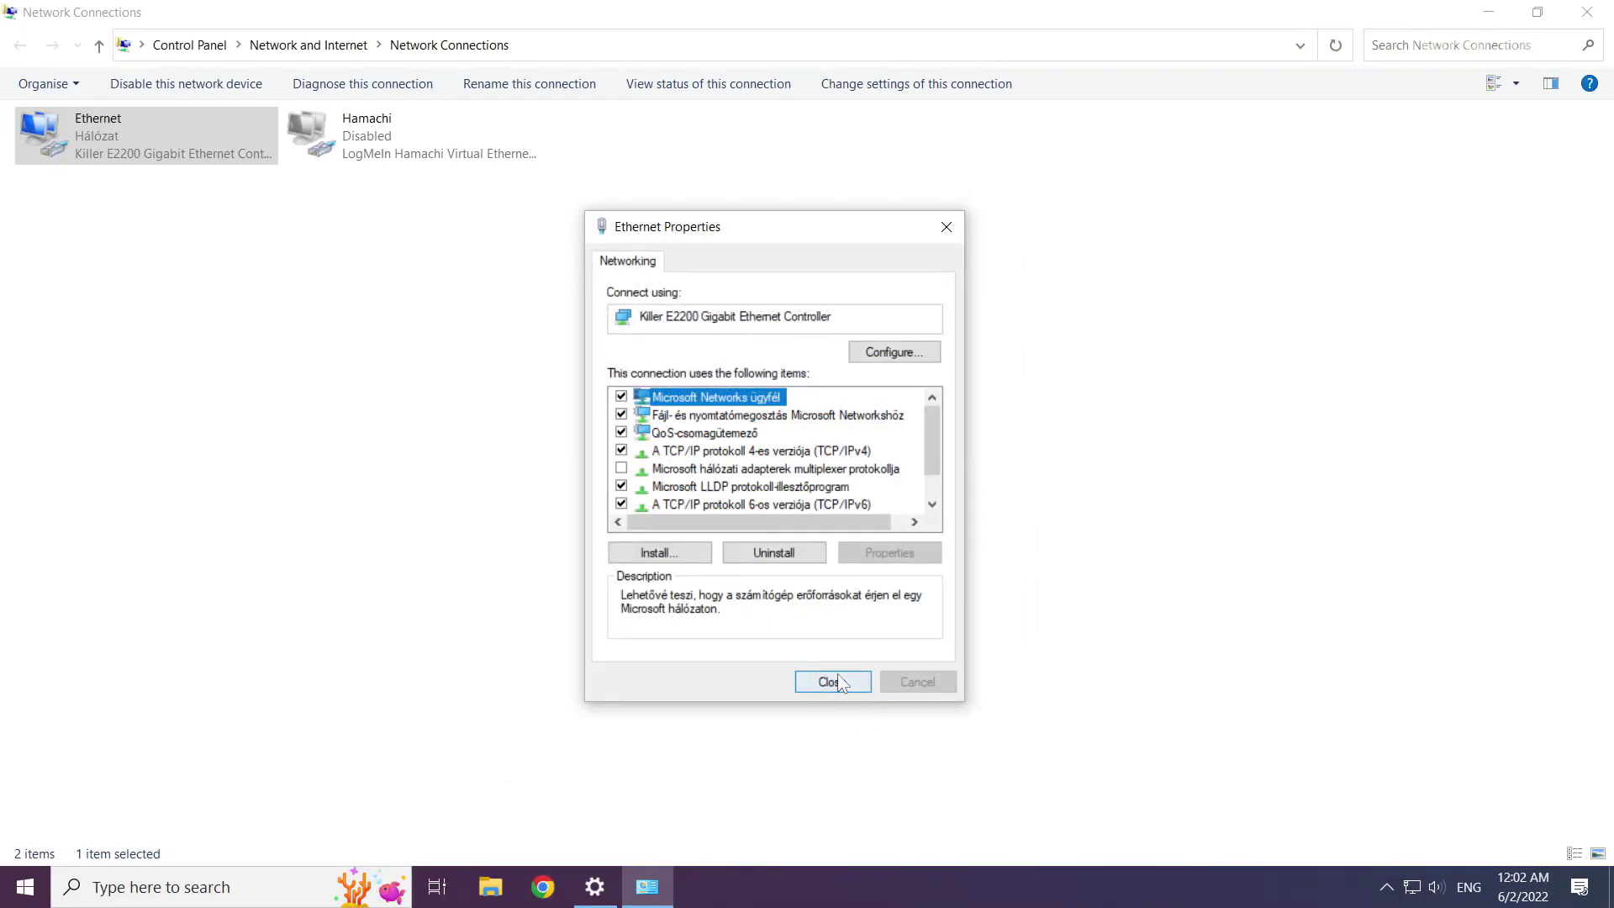
# - Close Ethernet Properties, Network Connections and Settings, then bring up the Start power options
pyautogui.click(832, 682)
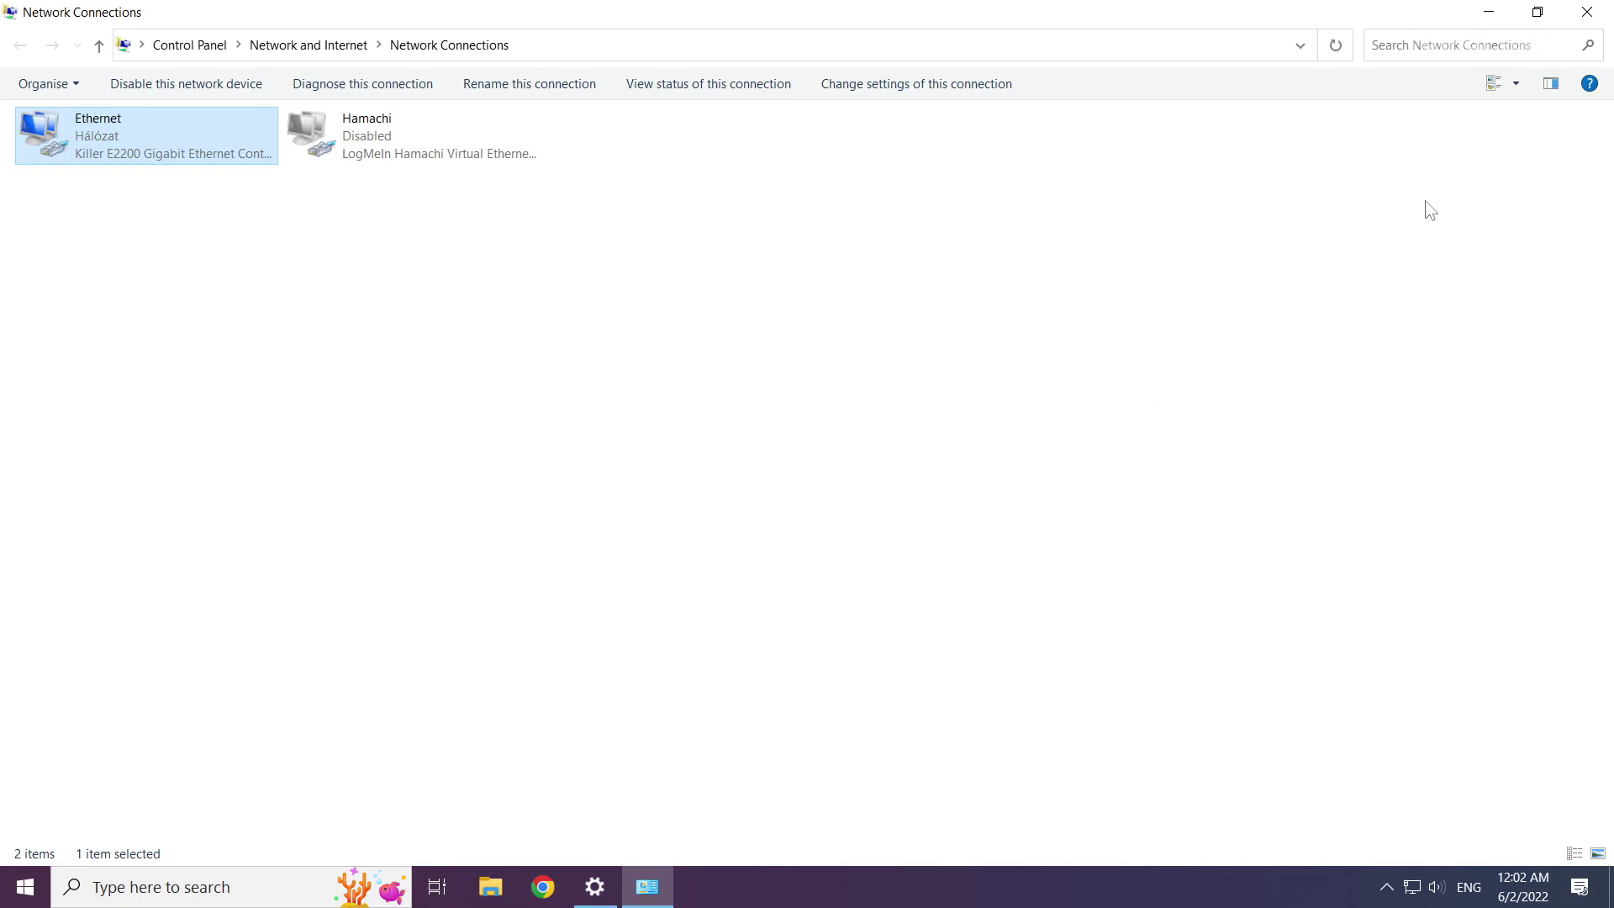
pyautogui.click(1592, 24)
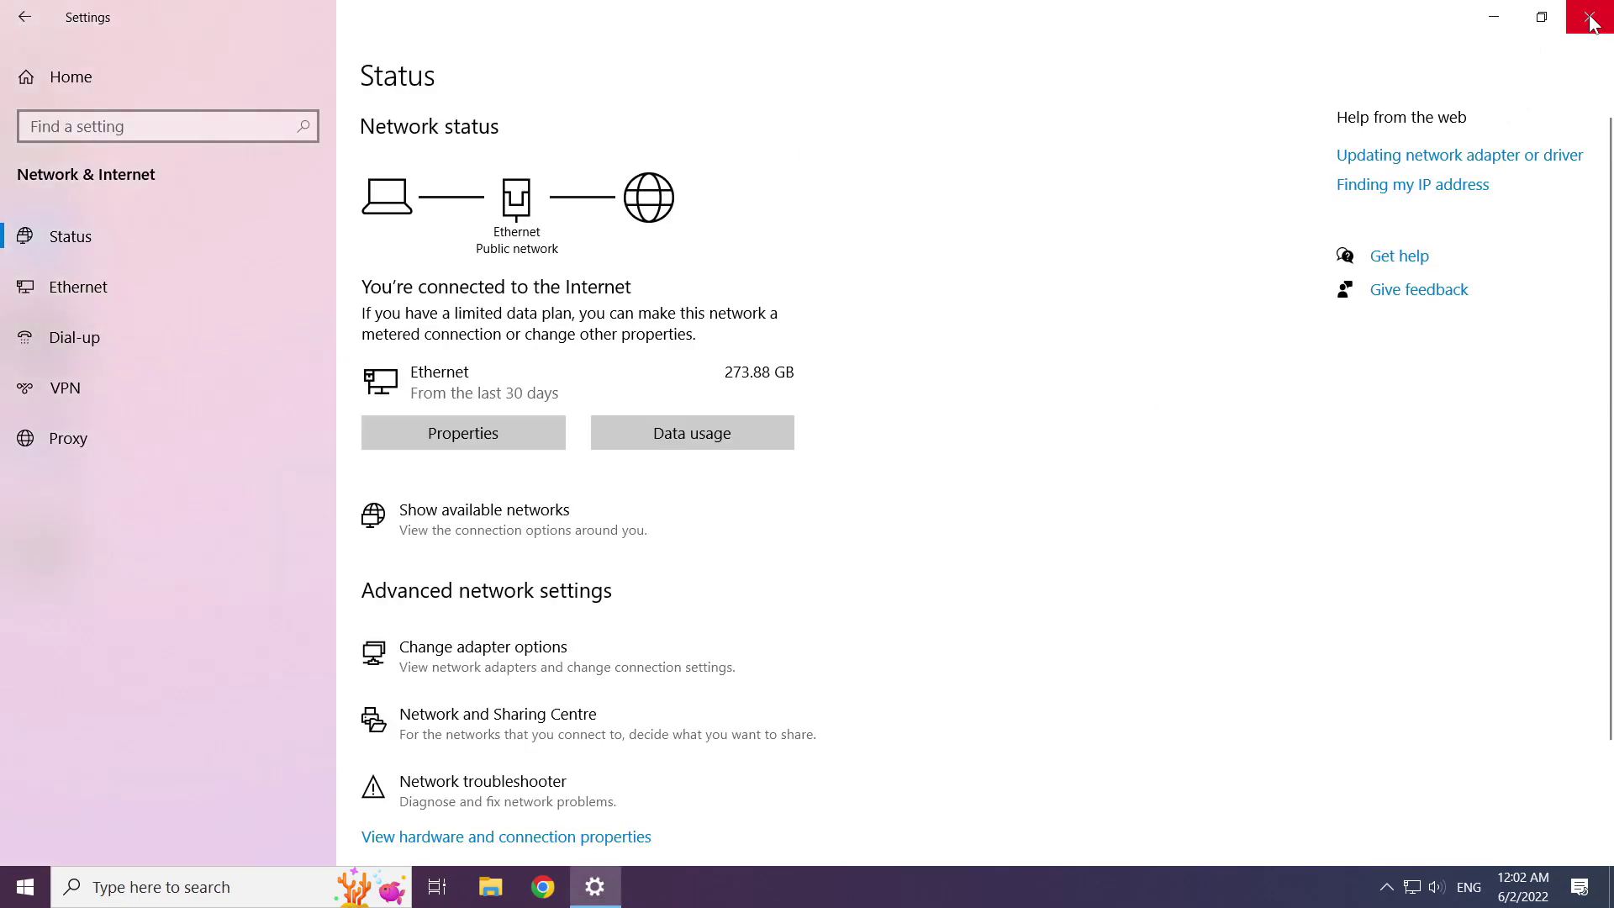
pyautogui.click(1592, 24)
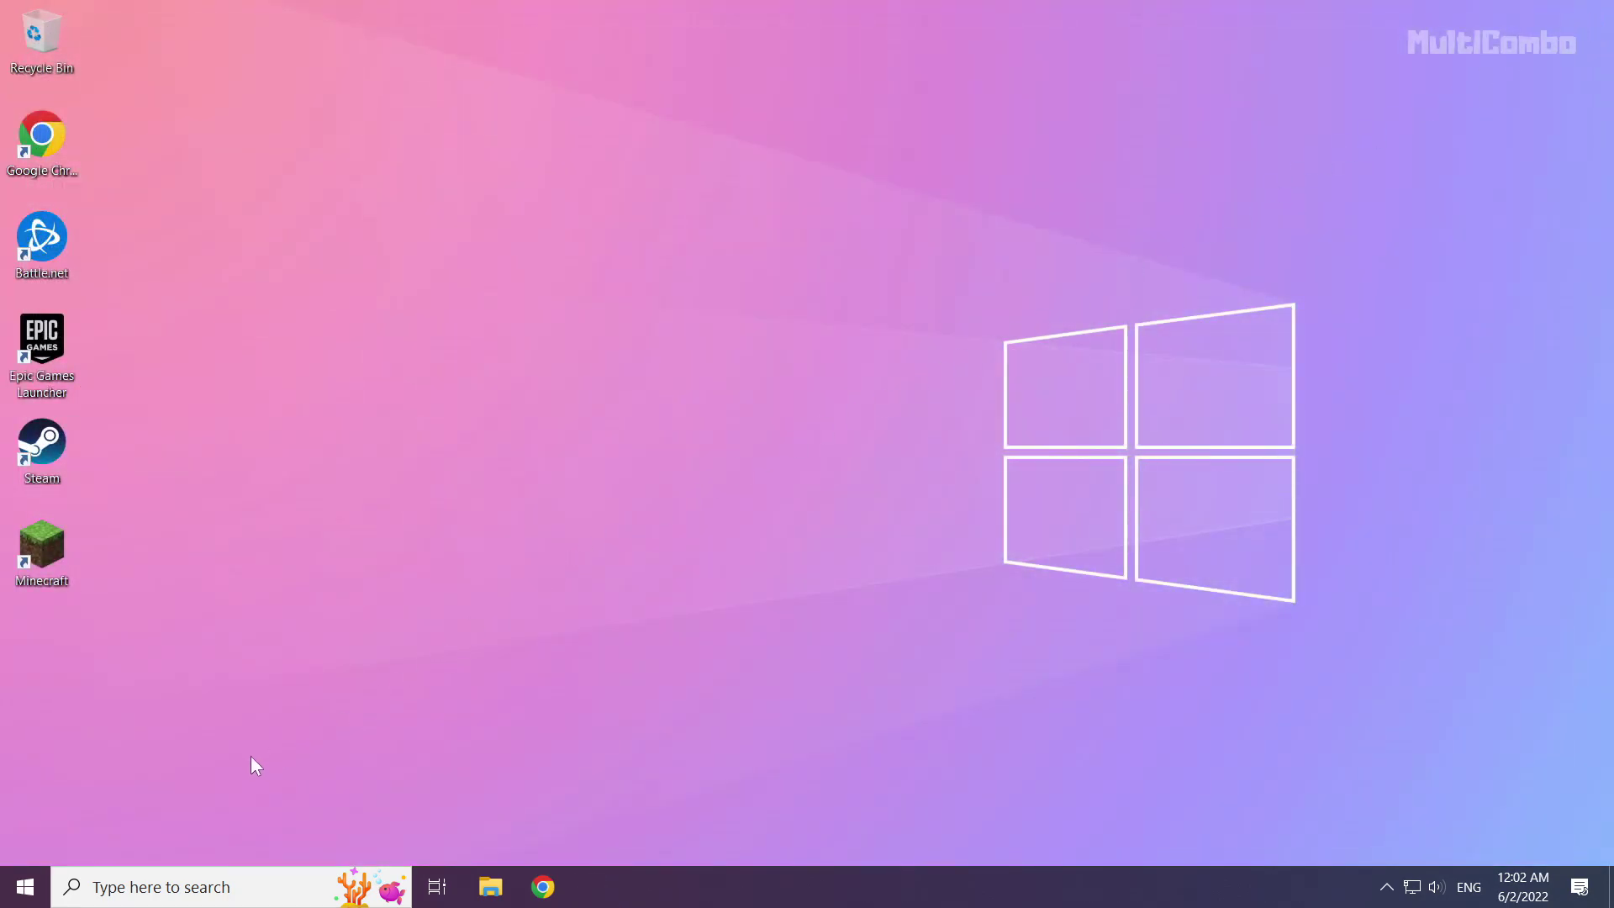
pyautogui.click(30, 882)
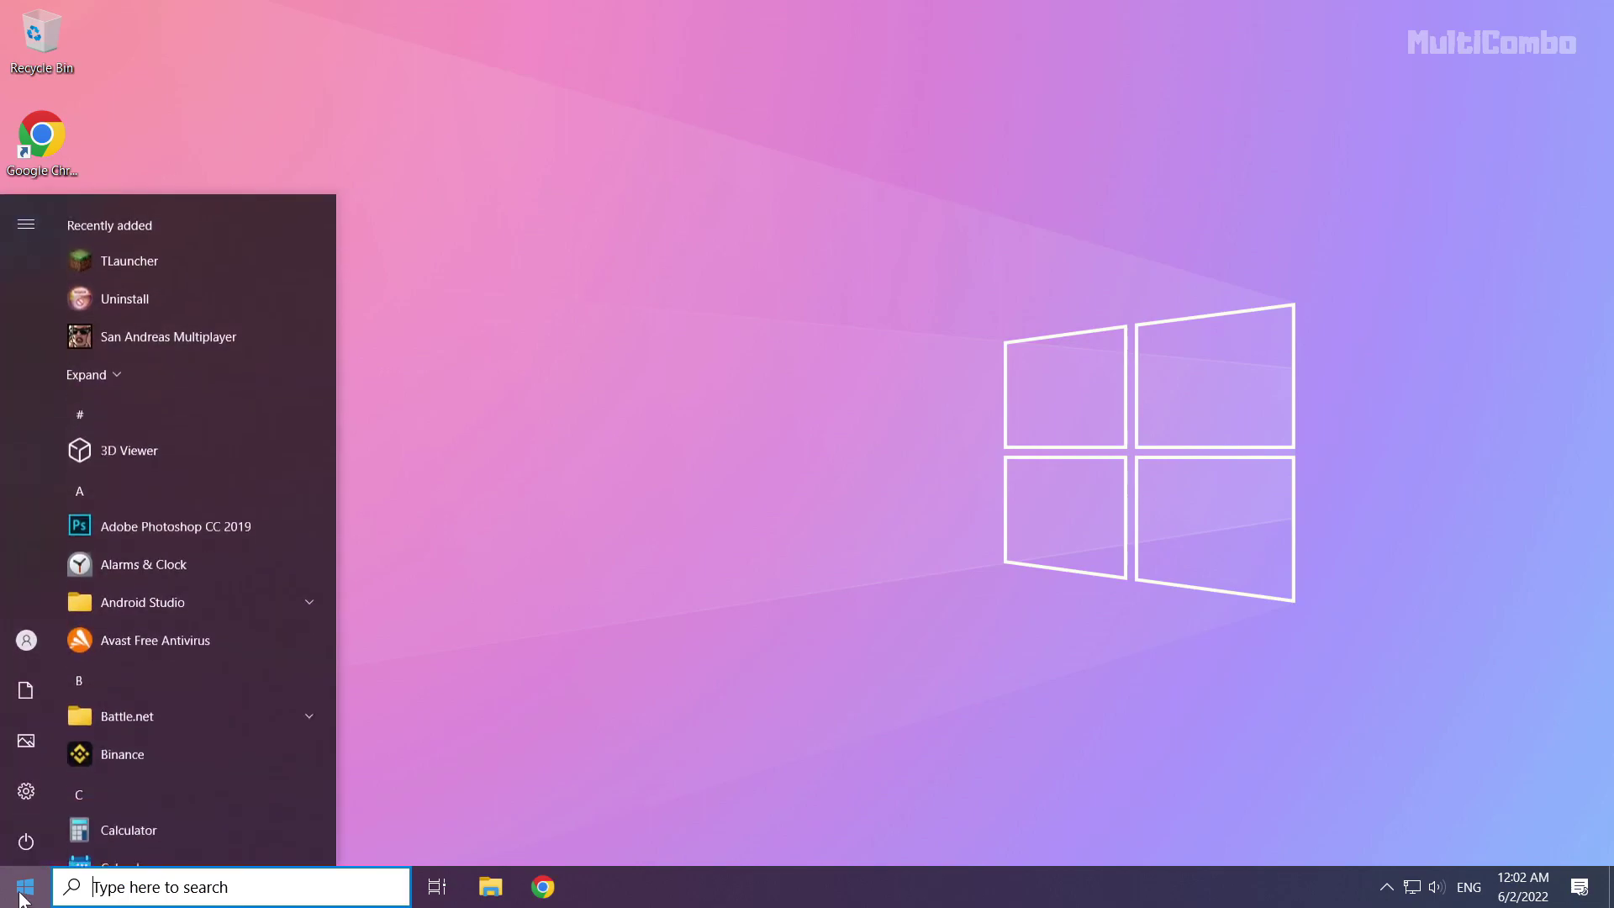
pyautogui.click(24, 848)
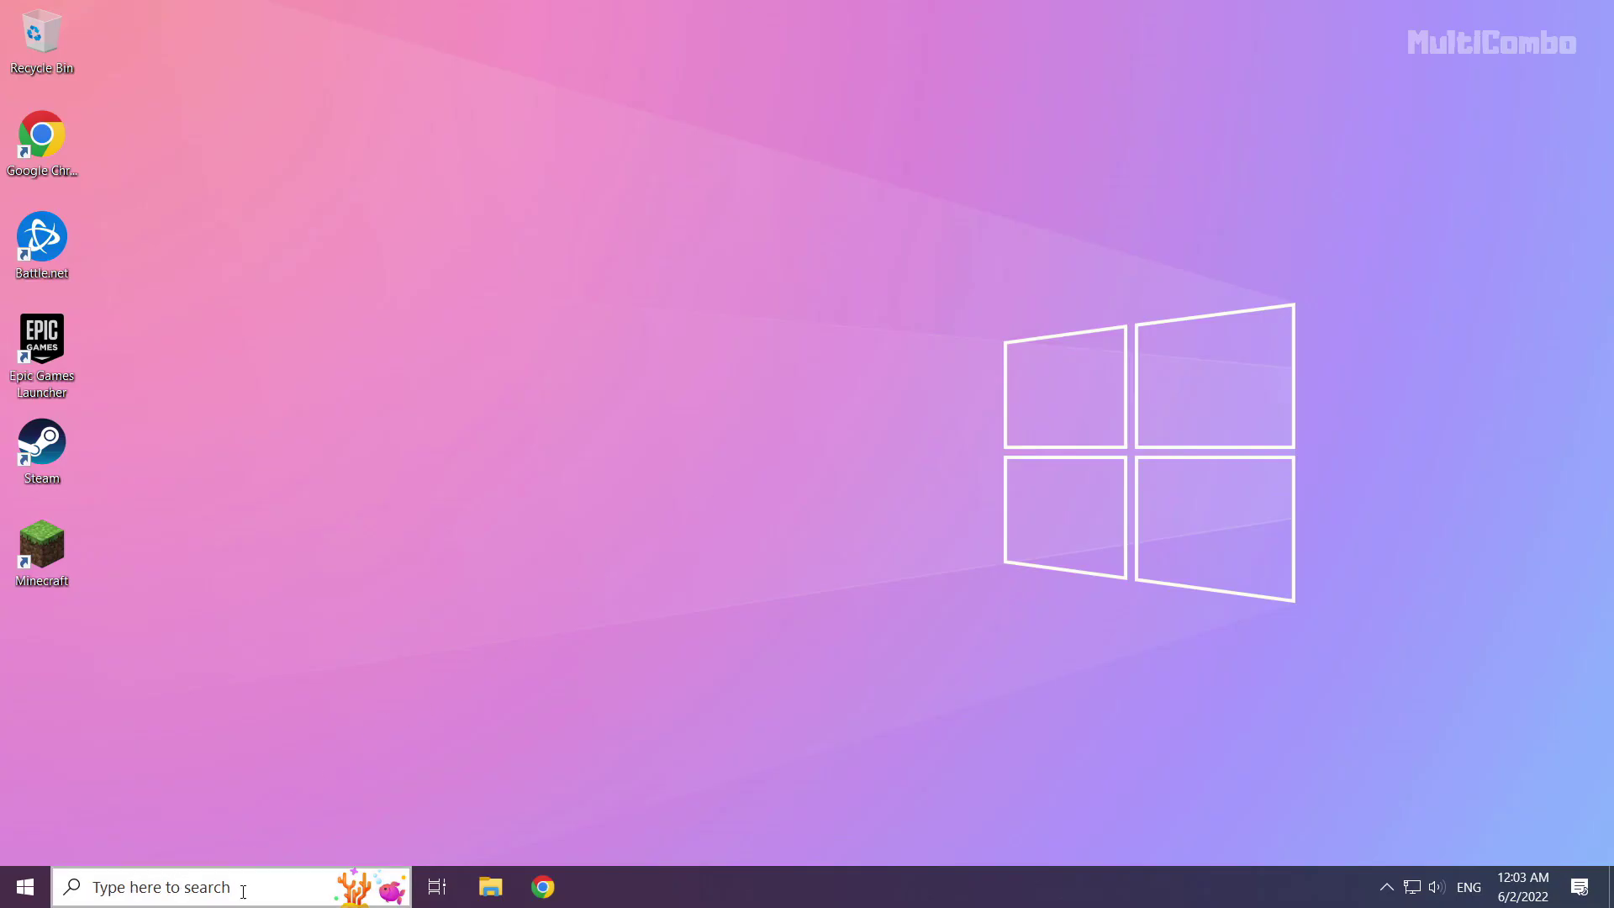
# - Search for 'network reset' and open the Network reset settings page
pyautogui.click(167, 889)
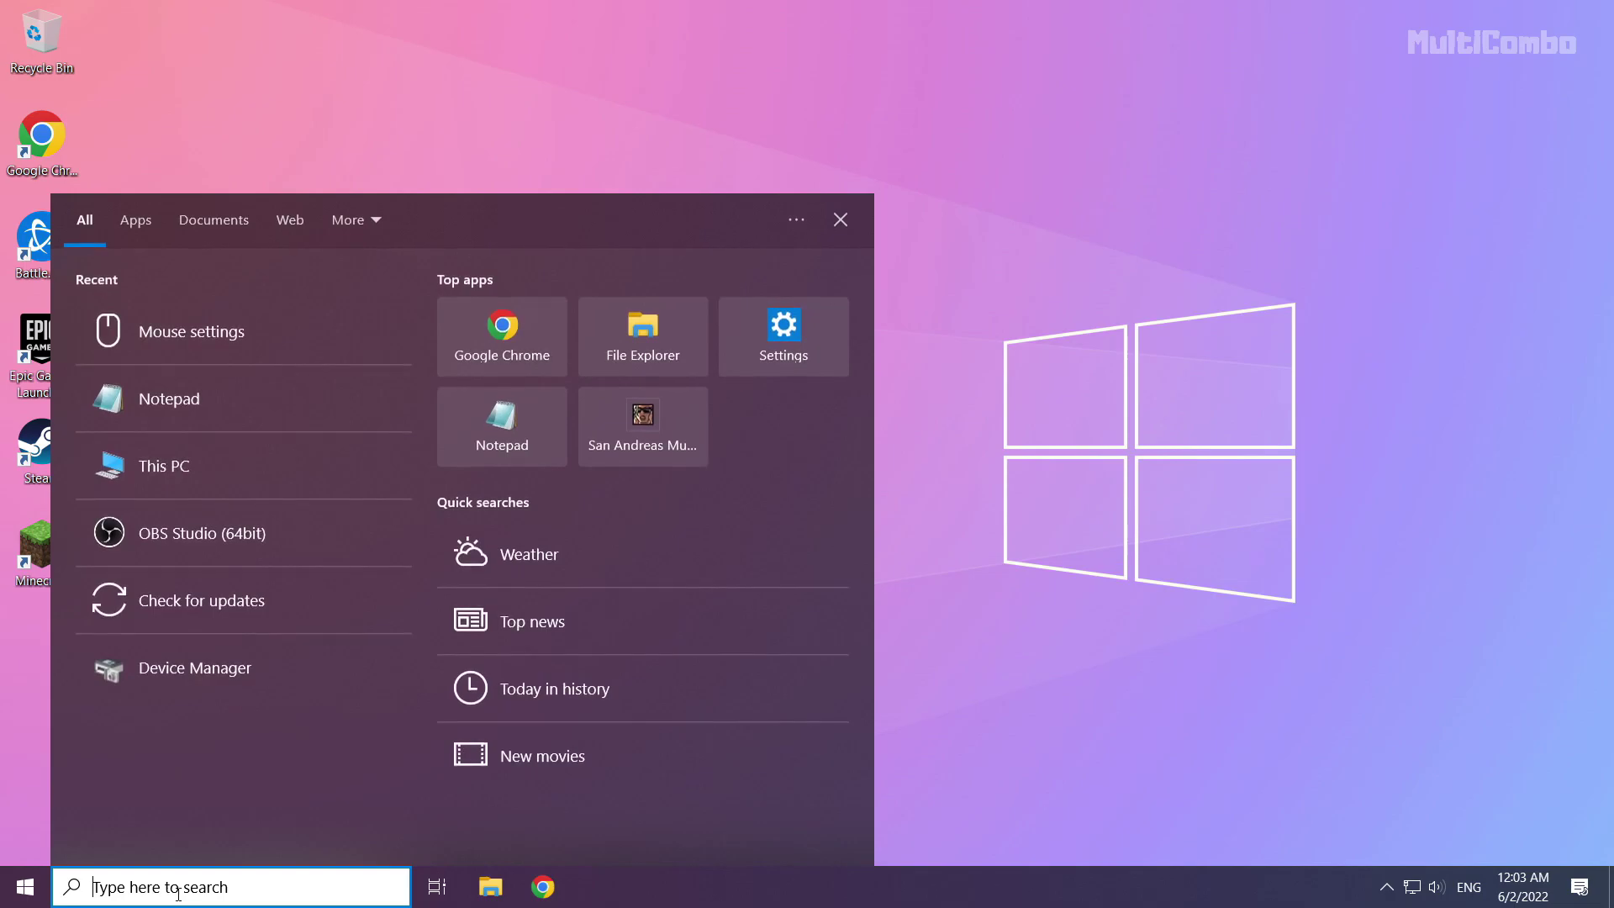
pyautogui.write('net')
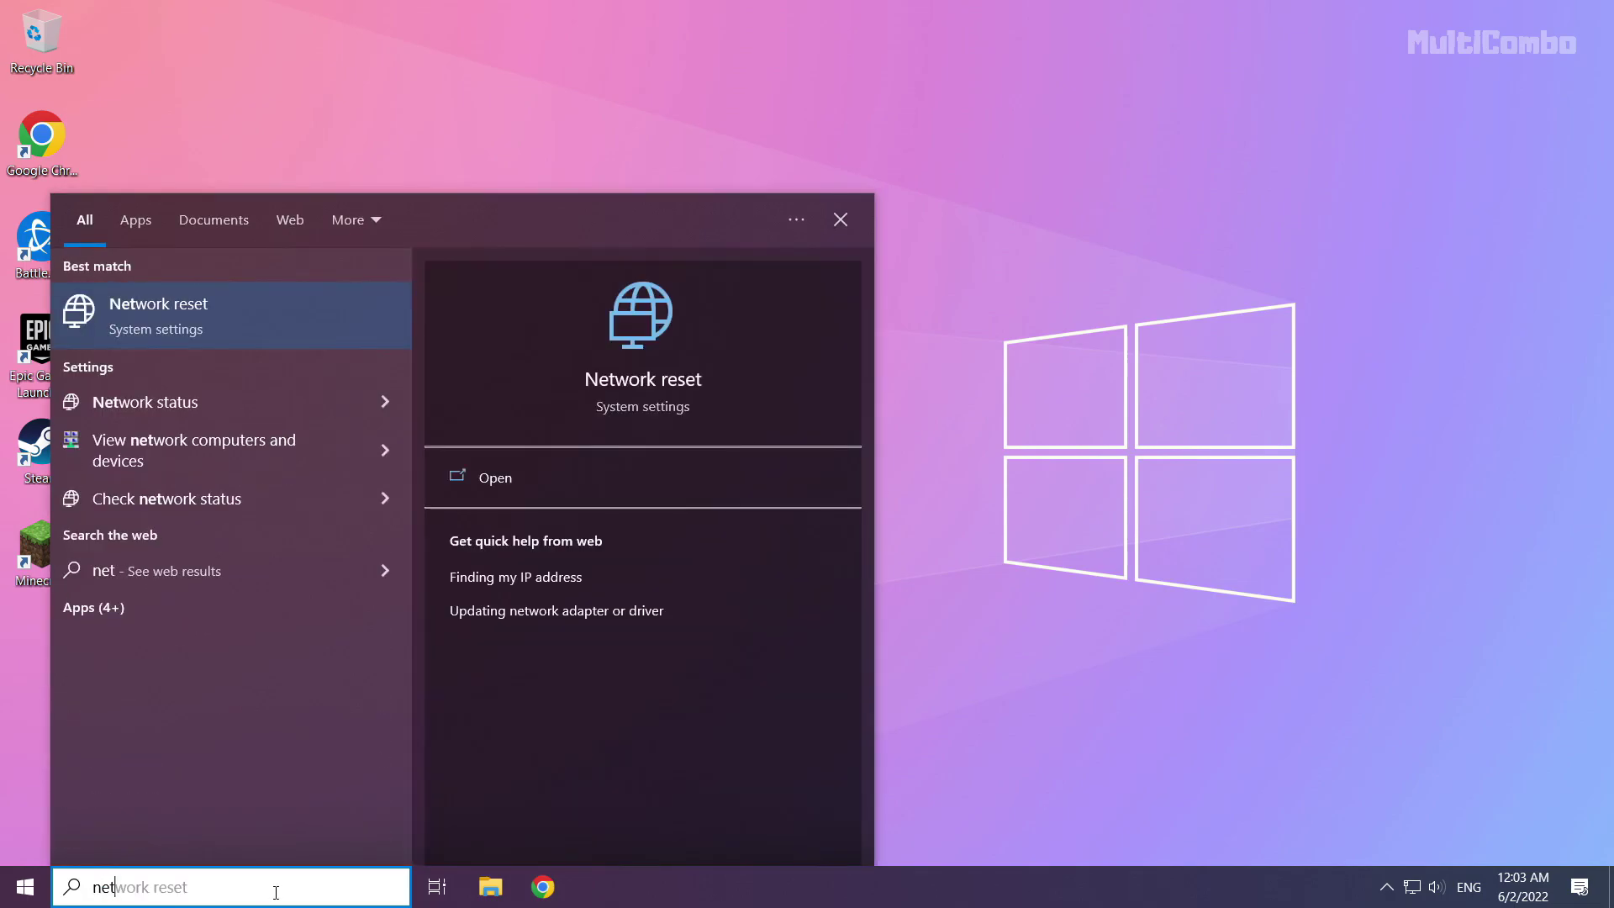
pyautogui.write('owrk reset')
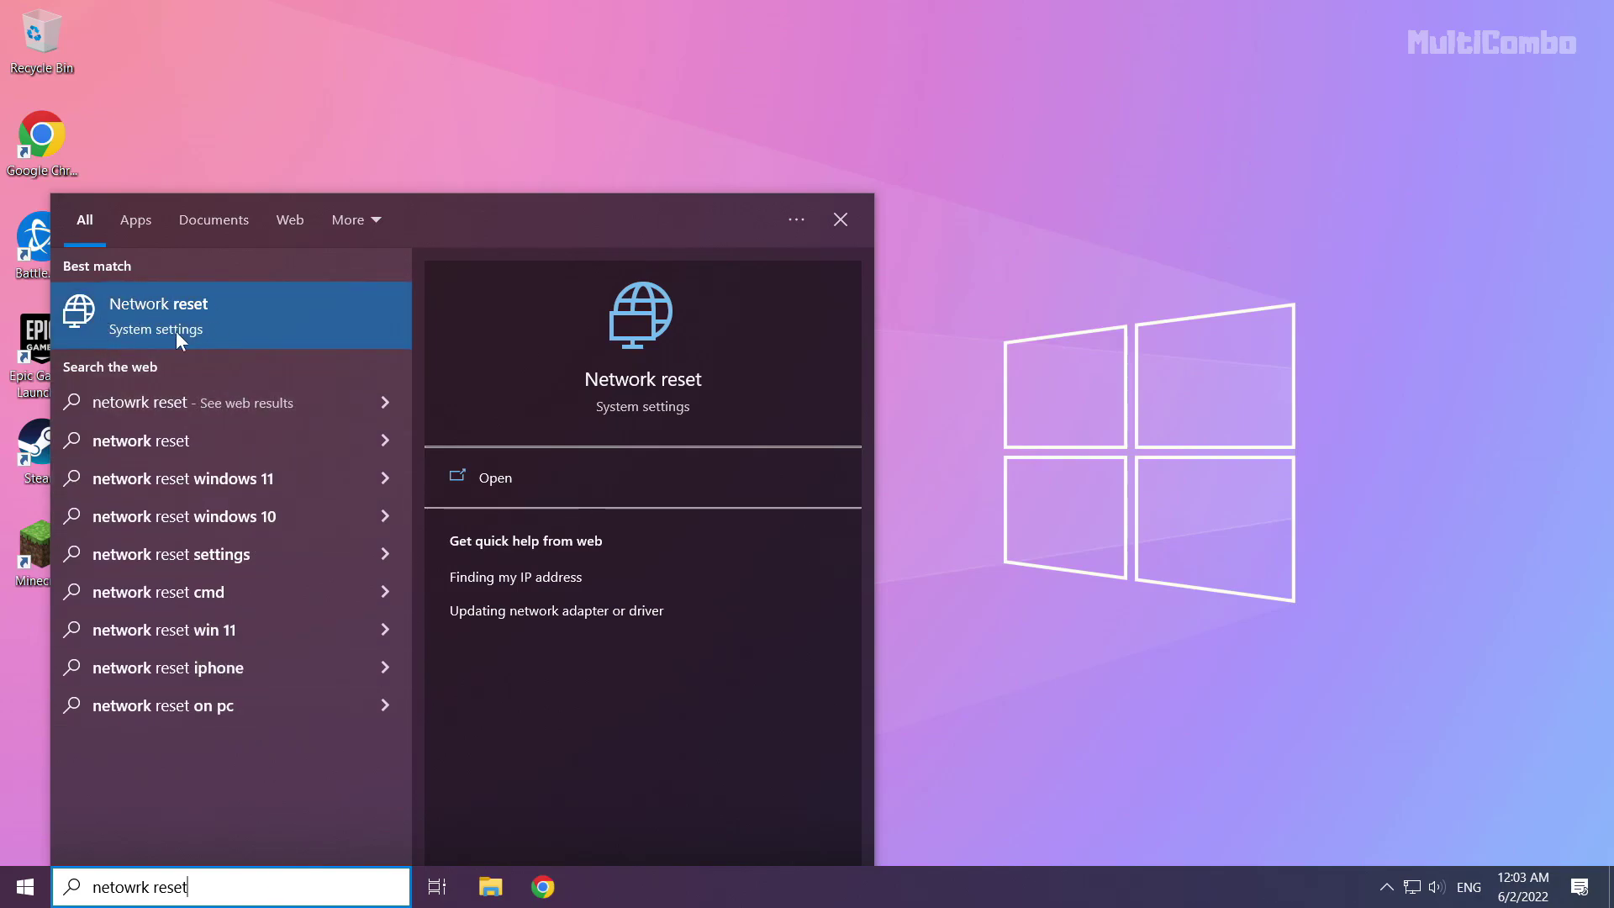
pyautogui.click(278, 323)
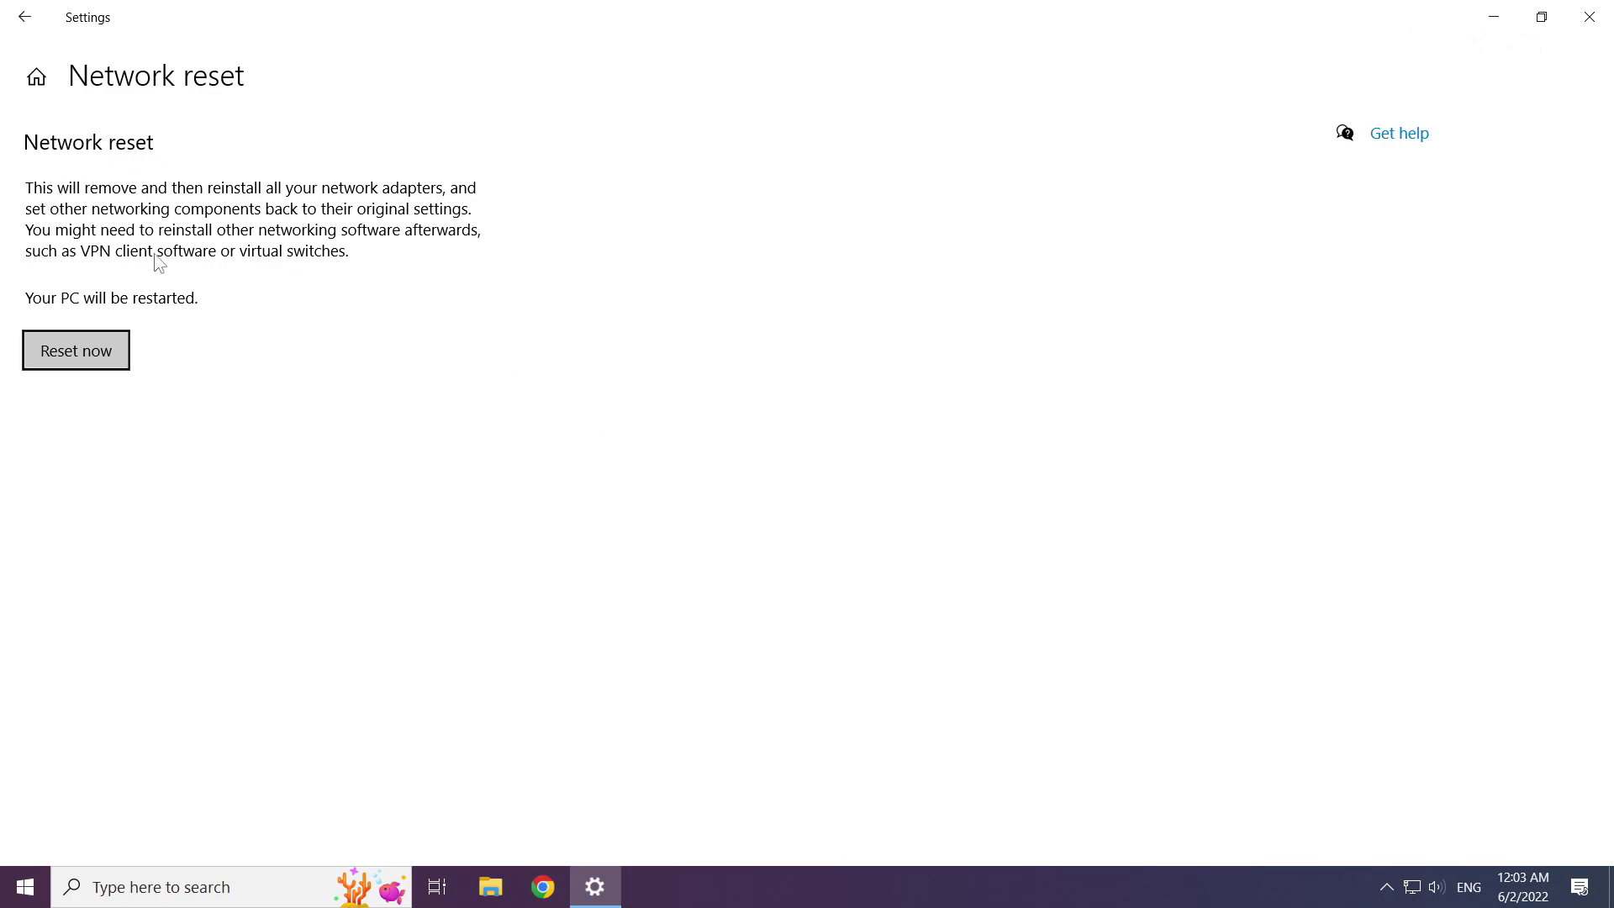
# - Reset and confirm the network settings, dismiss the sign-out notice, and close Settings
pyautogui.click(84, 354)
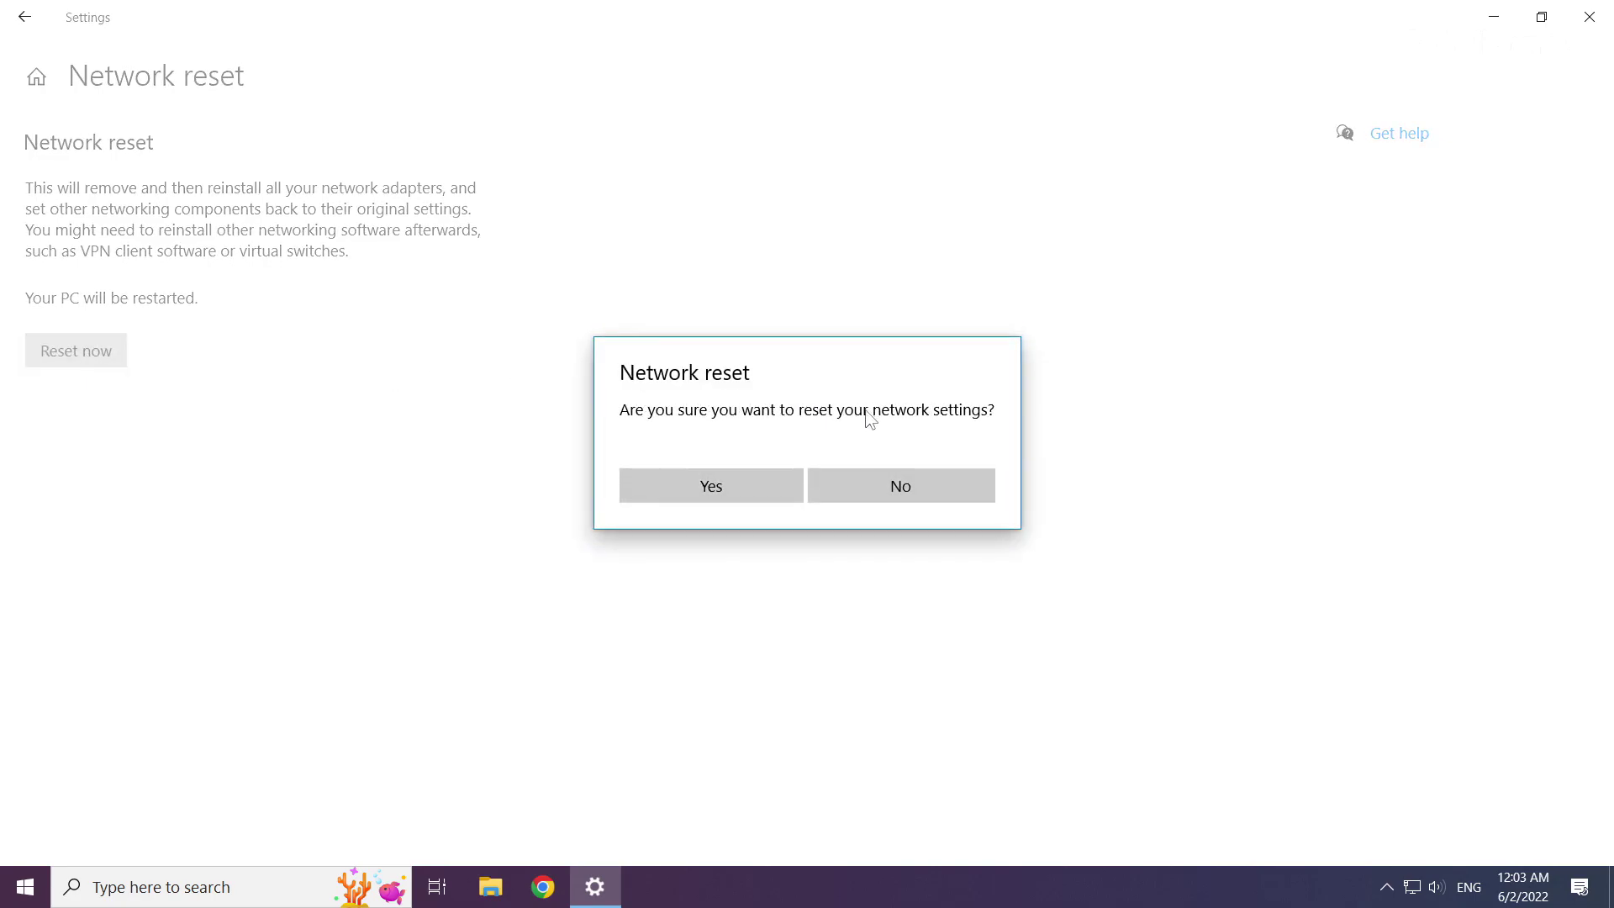
pyautogui.click(719, 489)
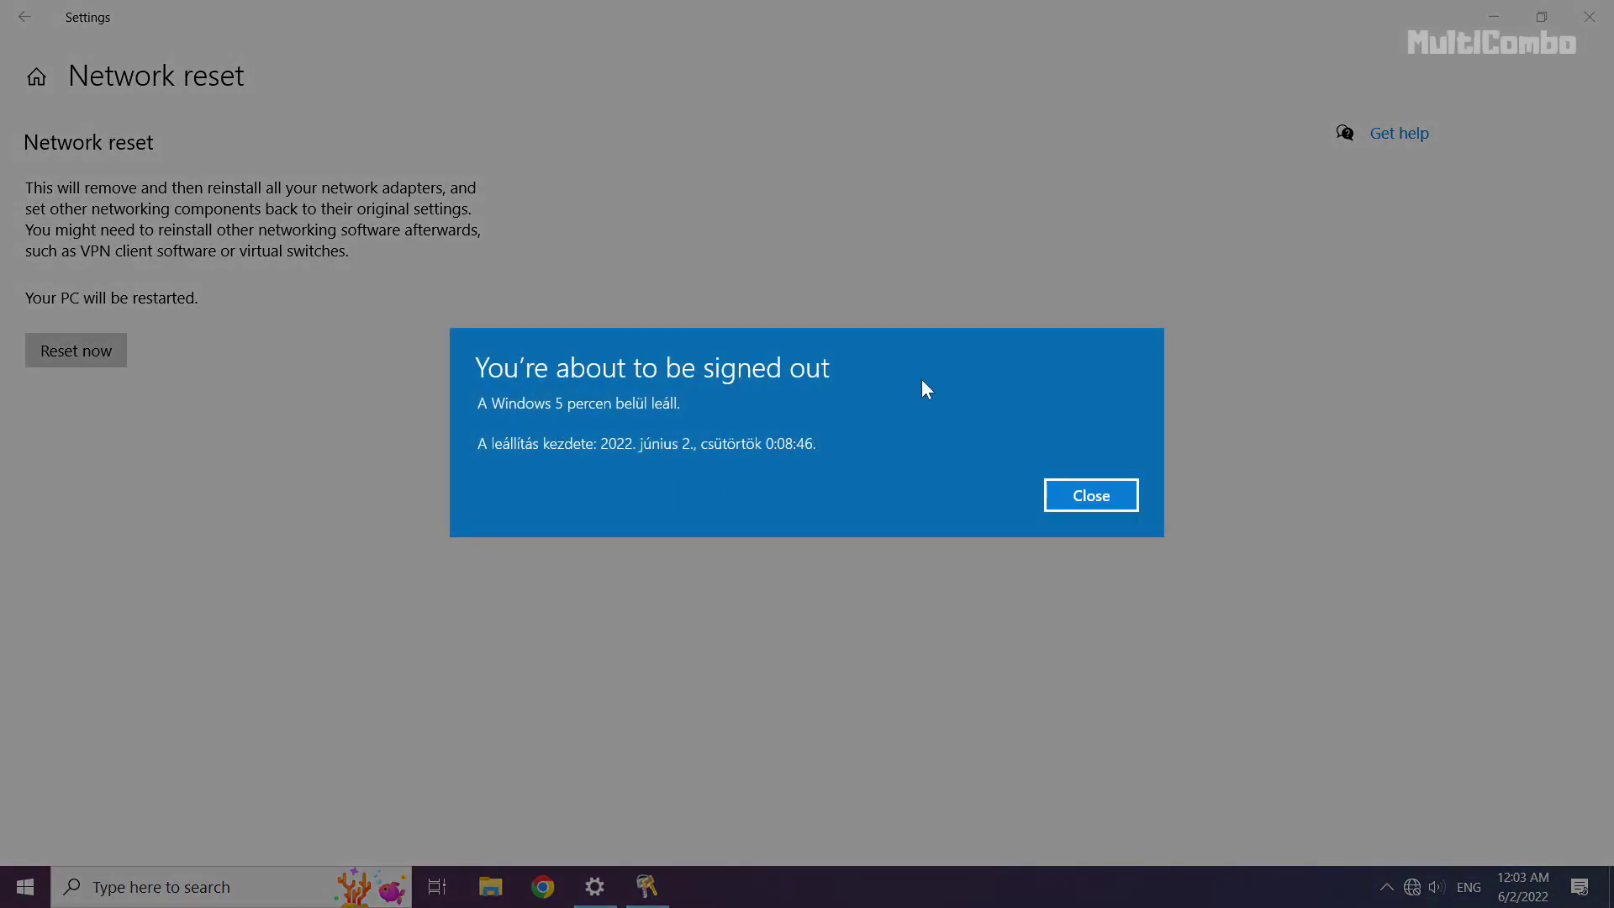
pyautogui.click(1103, 496)
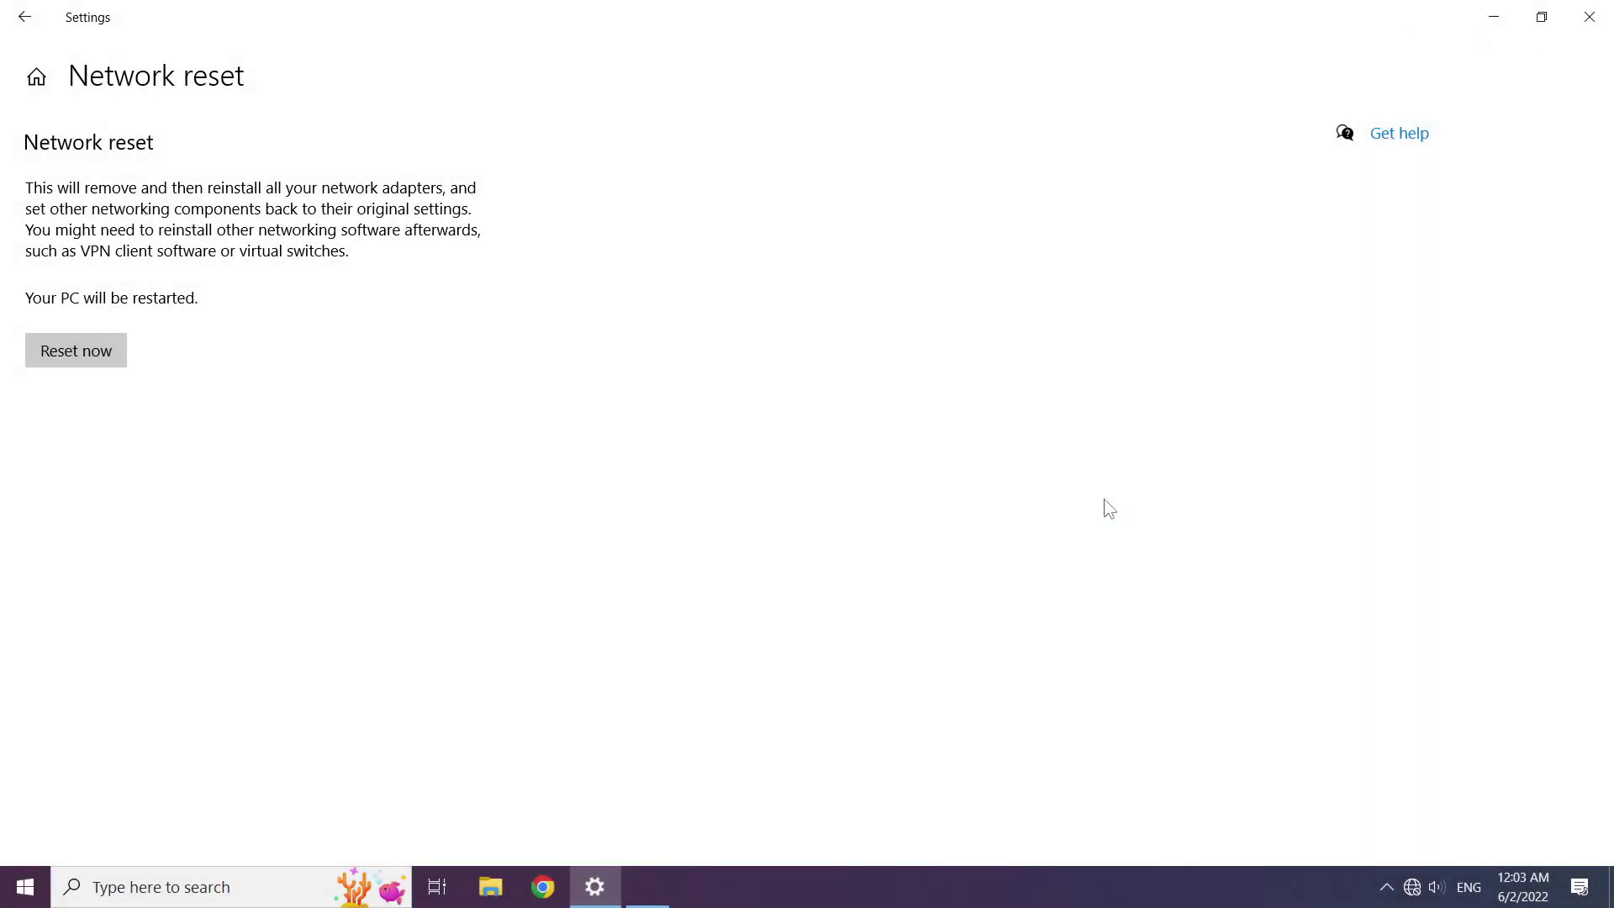
pyautogui.click(1594, 20)
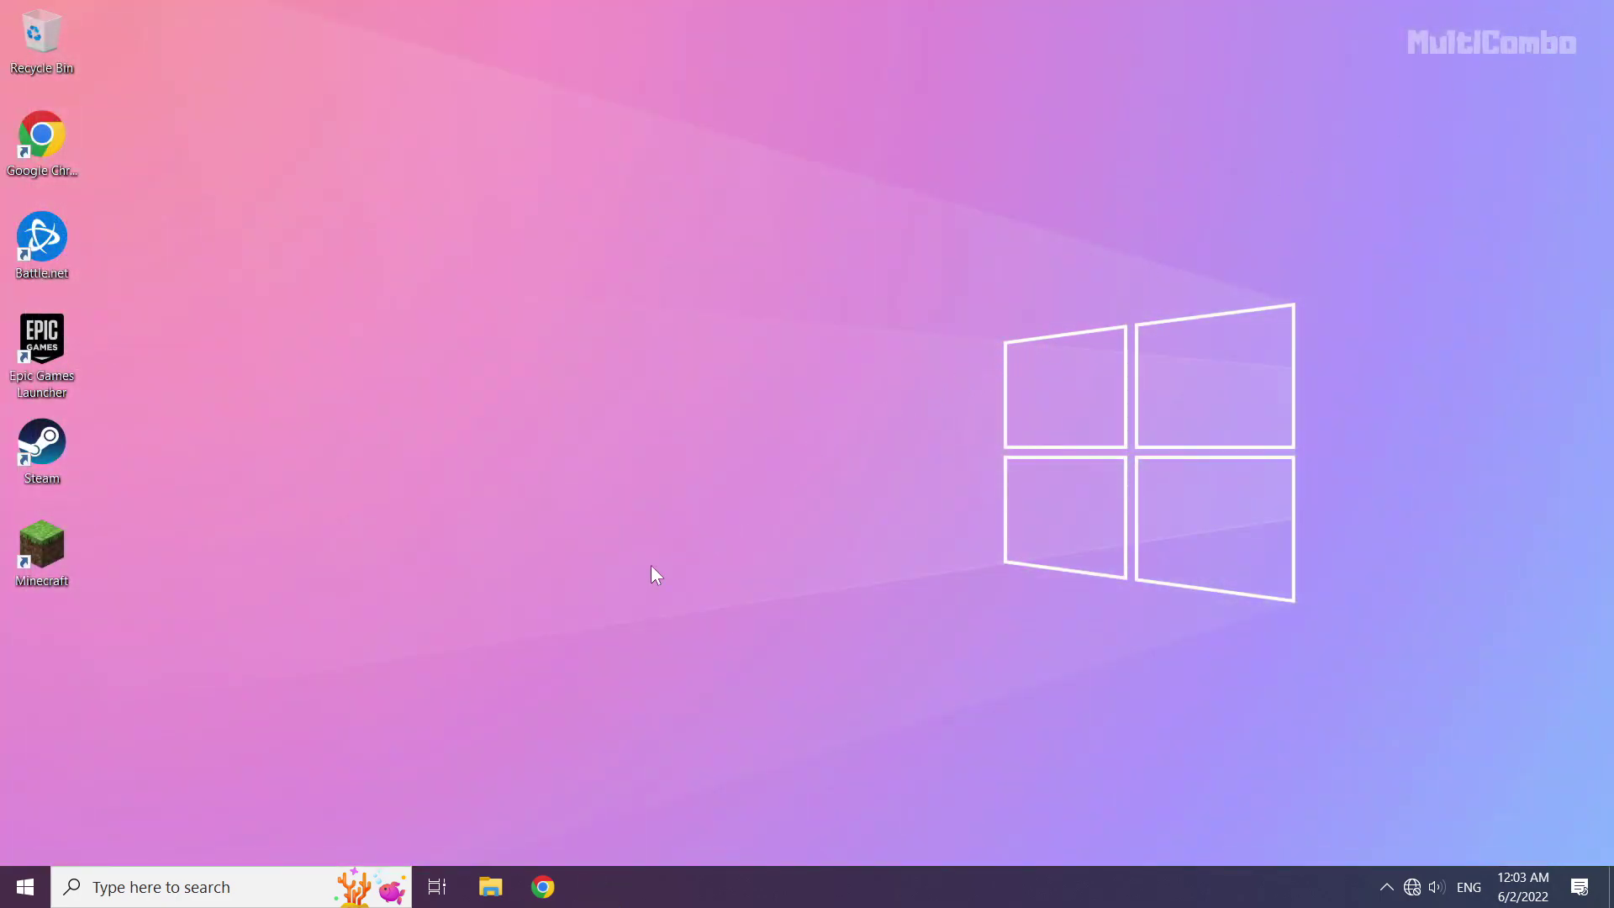
# - Check the Start power options, then search 'firewall' and open Firewall & network protection
pyautogui.click(22, 893)
pyautogui.click(25, 843)
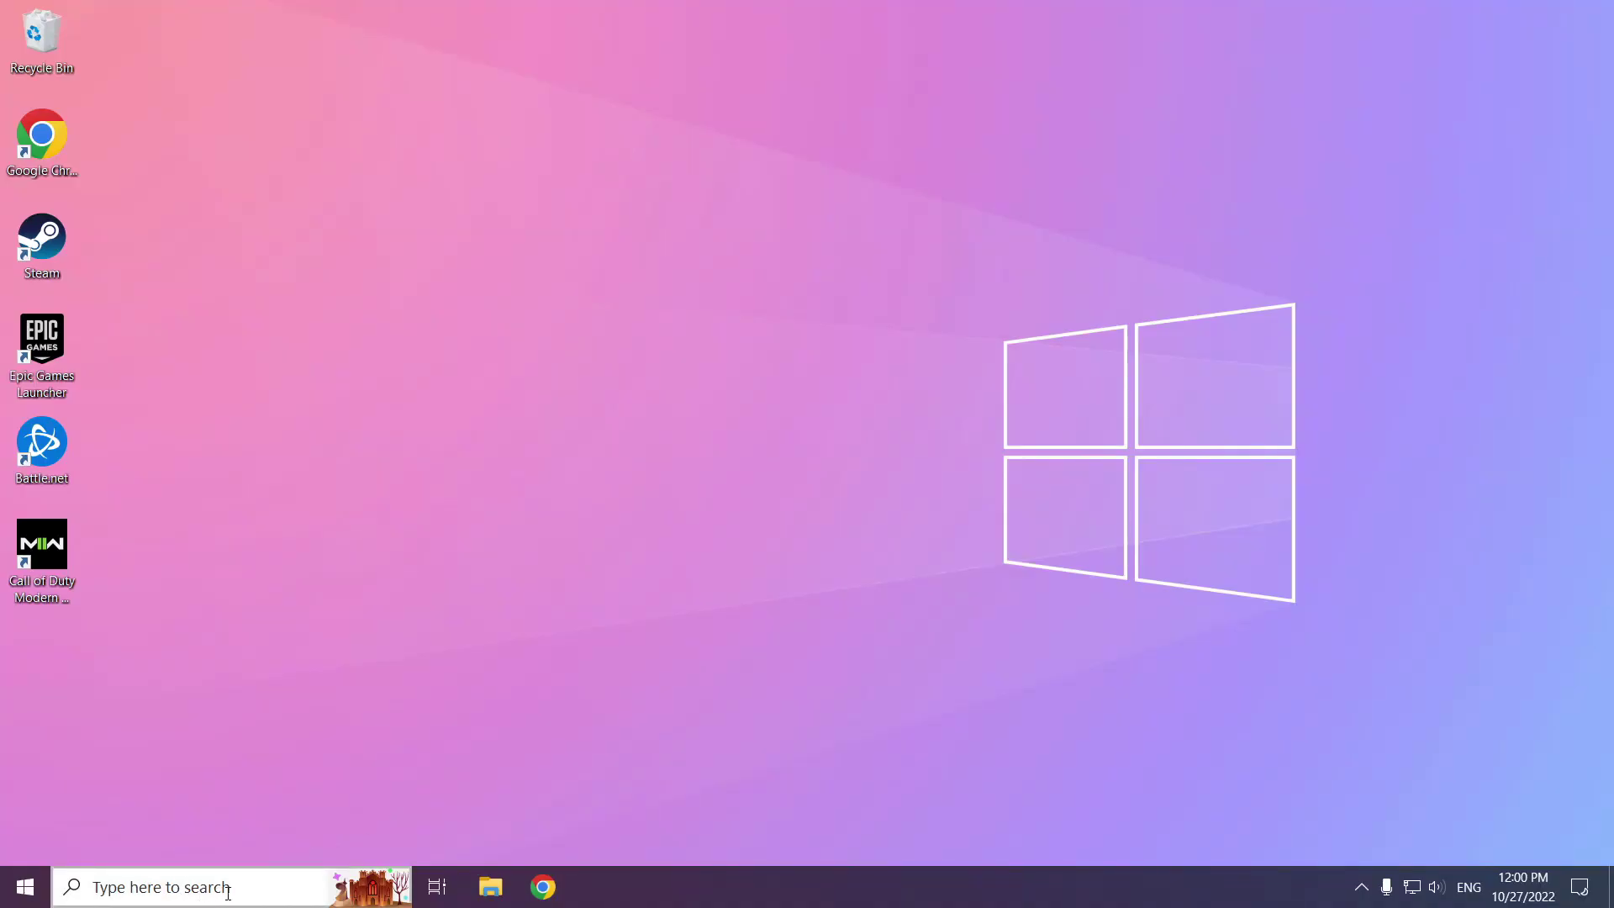
pyautogui.click(262, 893)
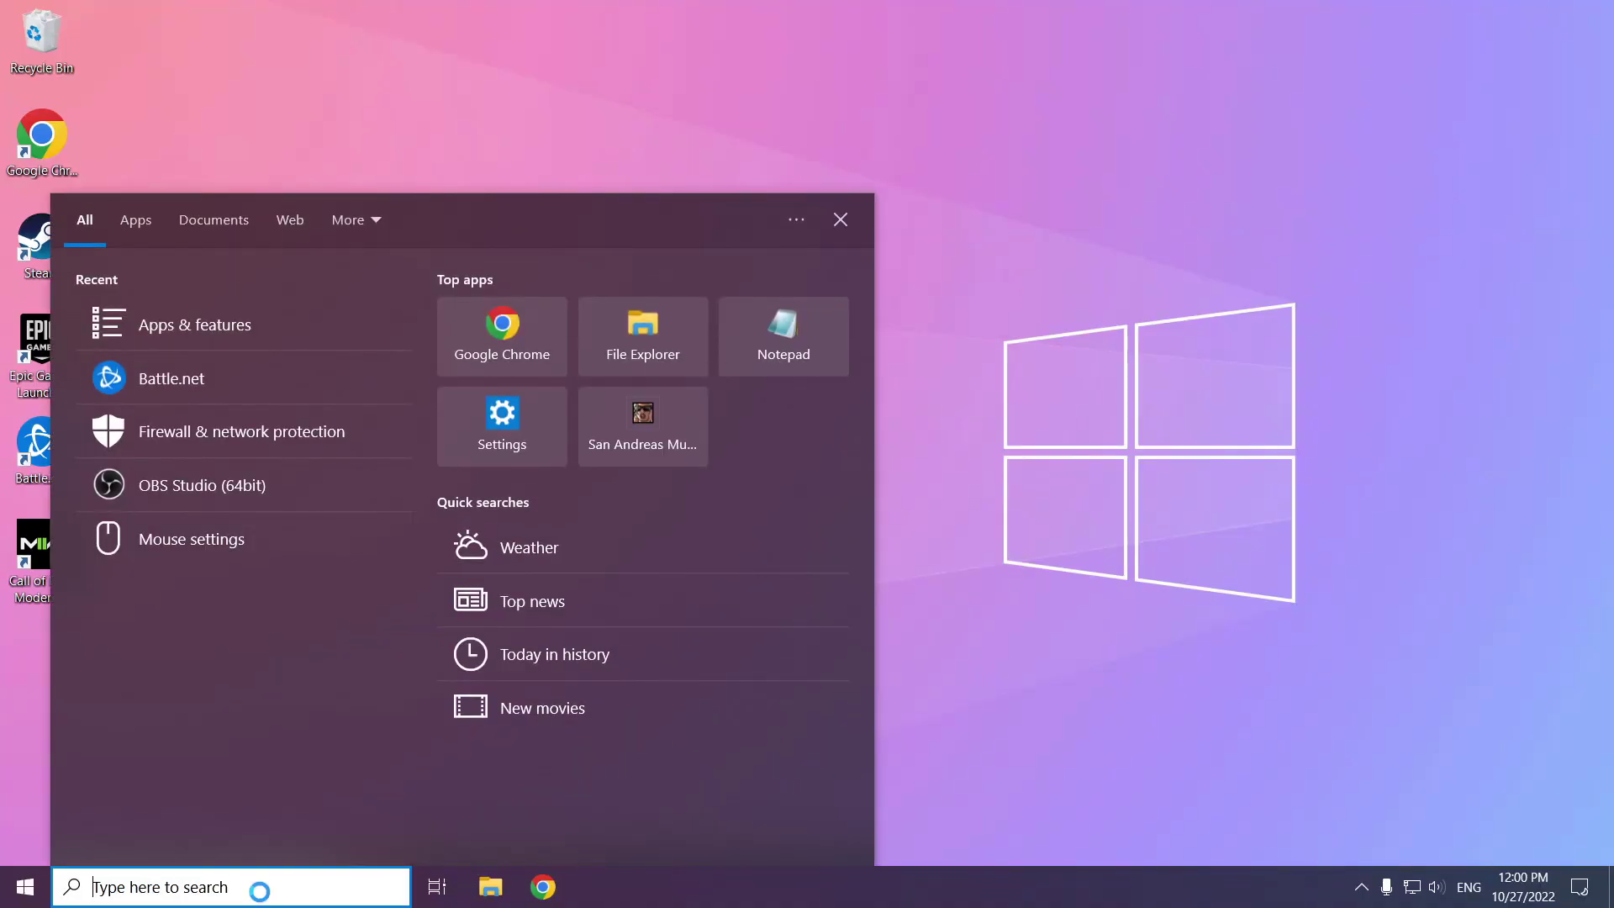
pyautogui.write('firewall')
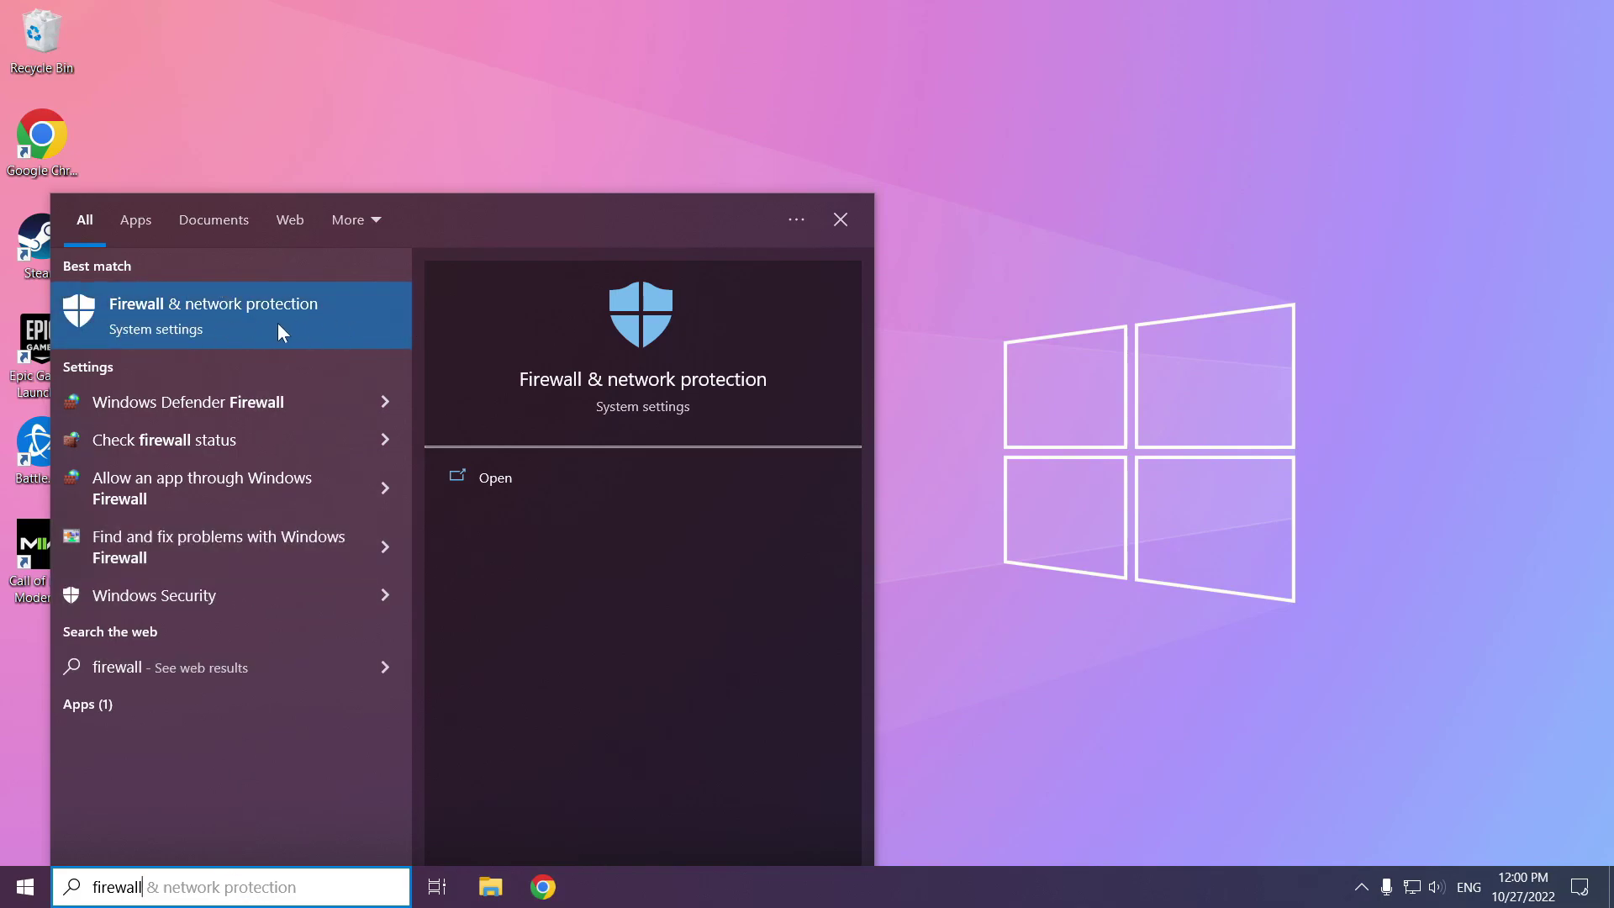
pyautogui.click(255, 319)
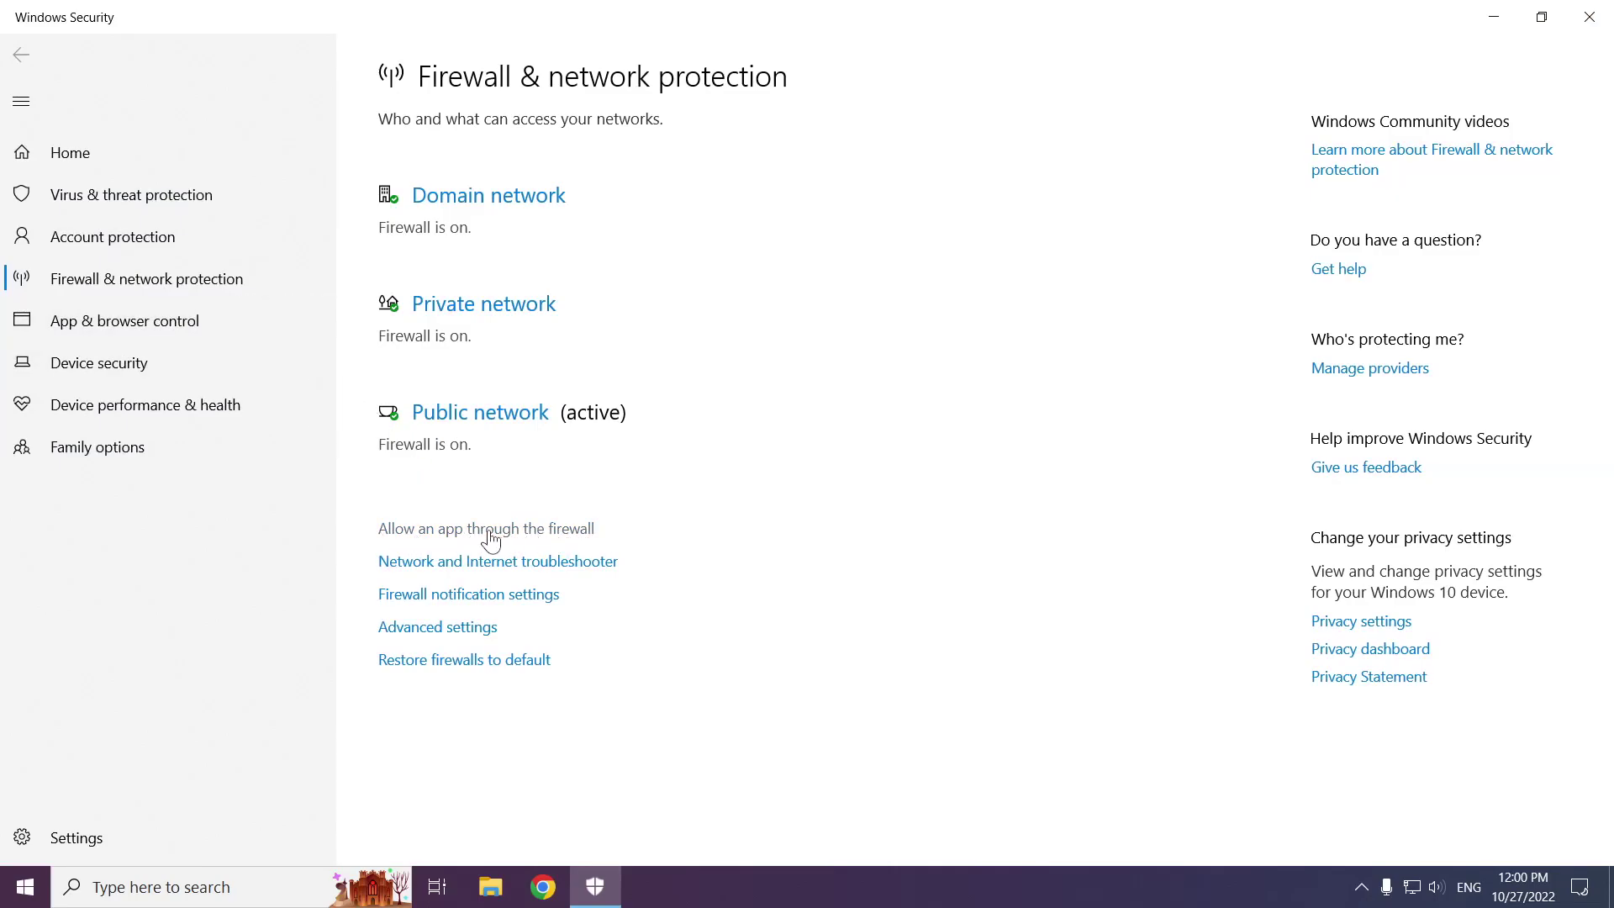
# - Open the allowed apps list, unlock it with Change settings, and start adding another app
pyautogui.click(515, 532)
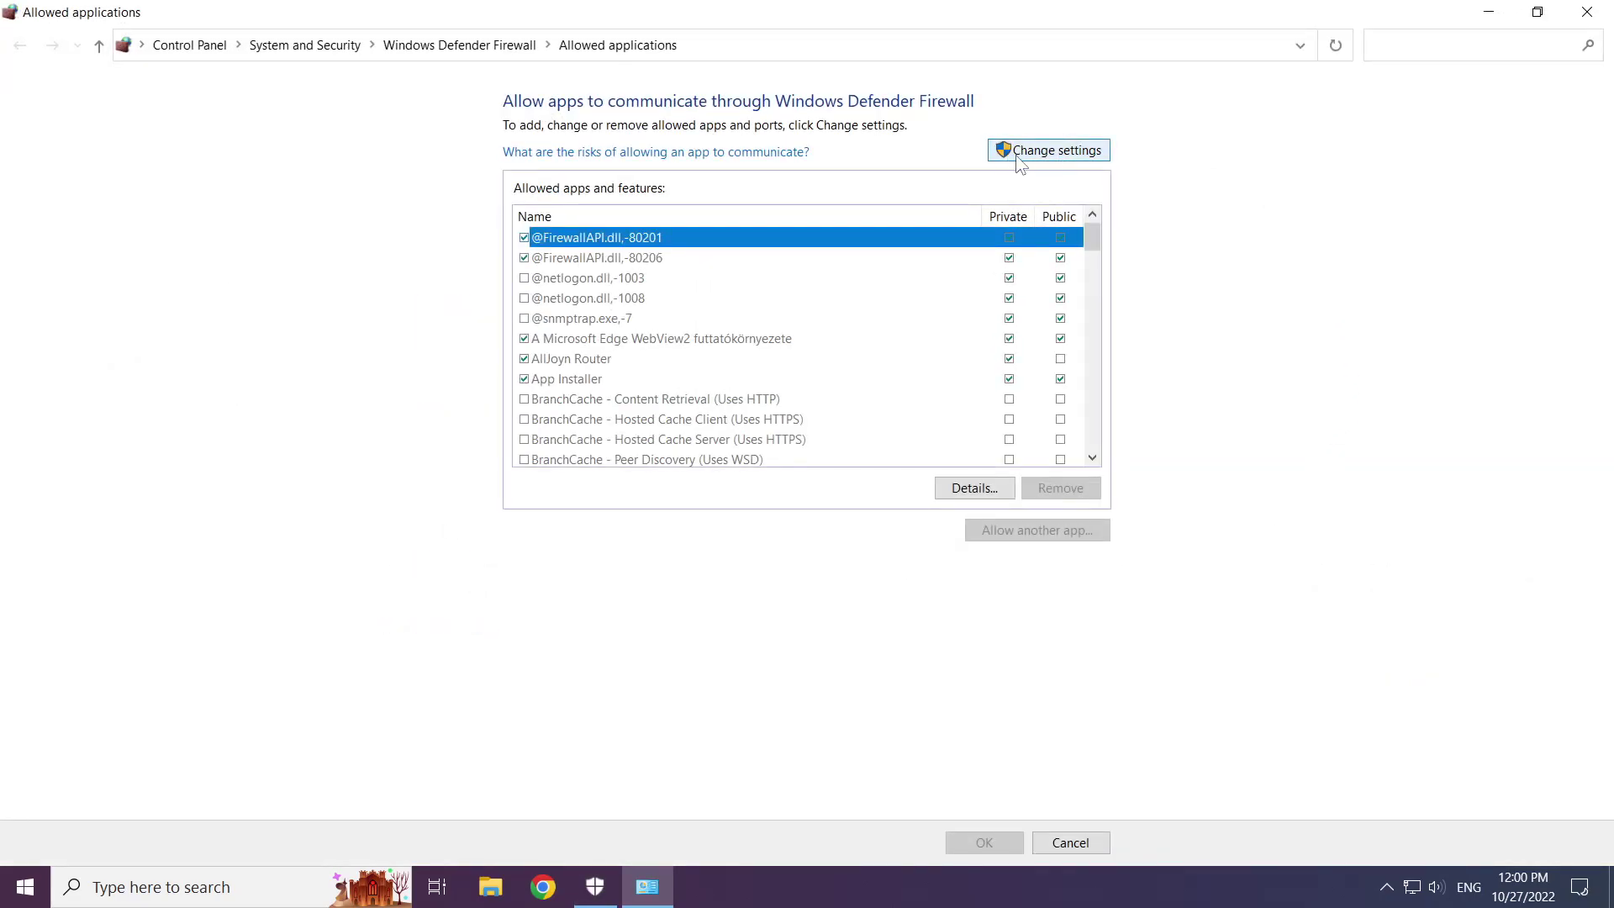
pyautogui.click(1083, 156)
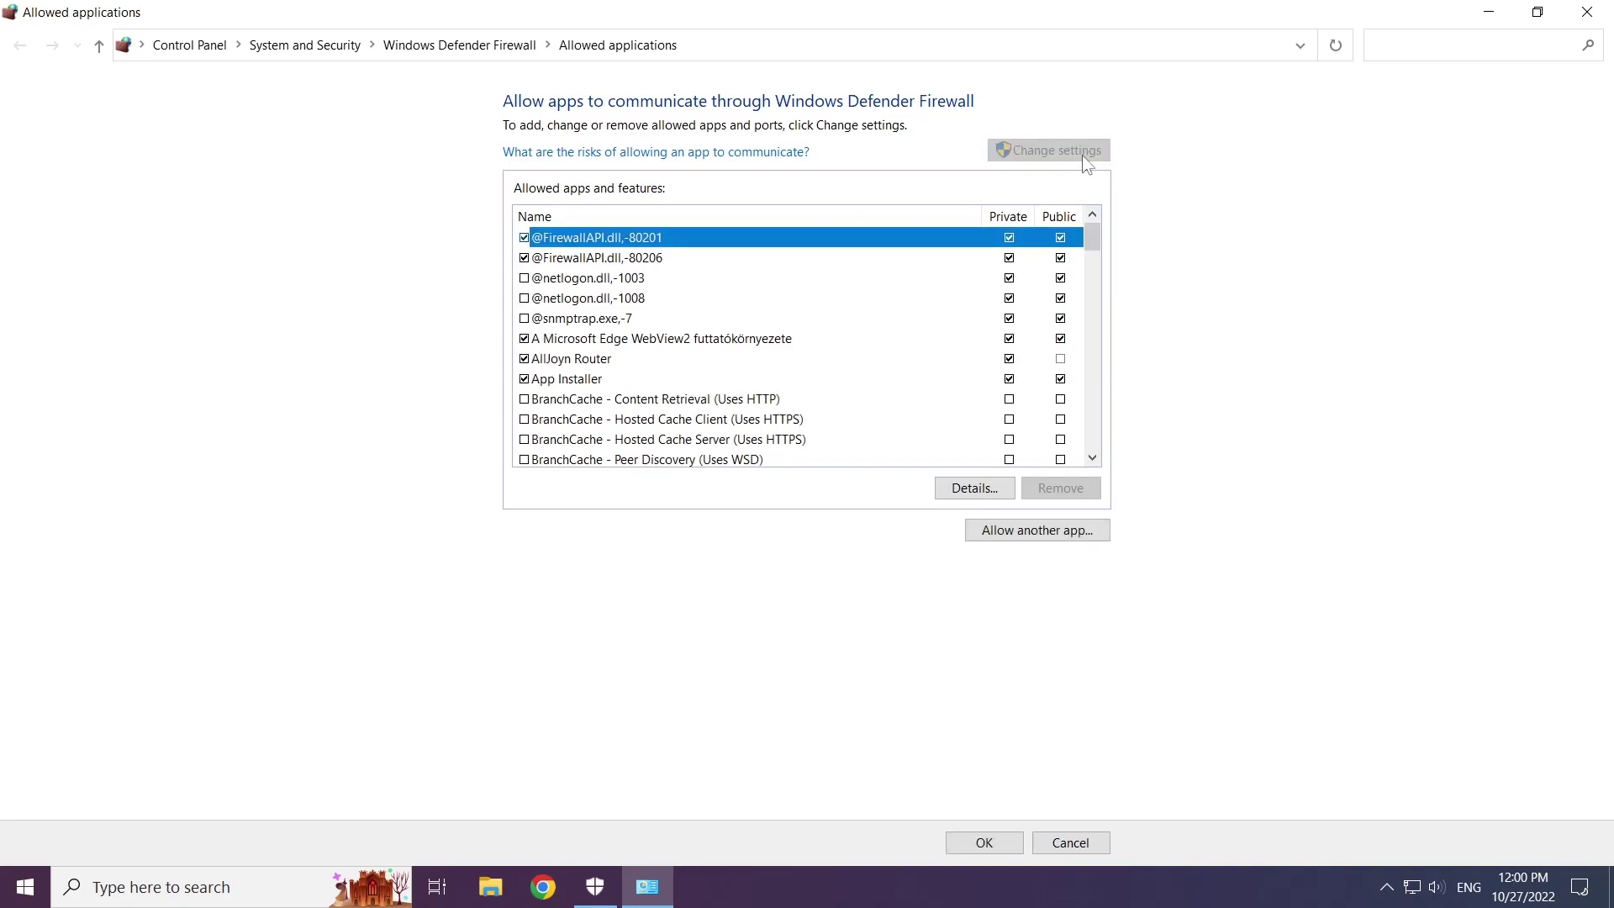
pyautogui.click(1042, 535)
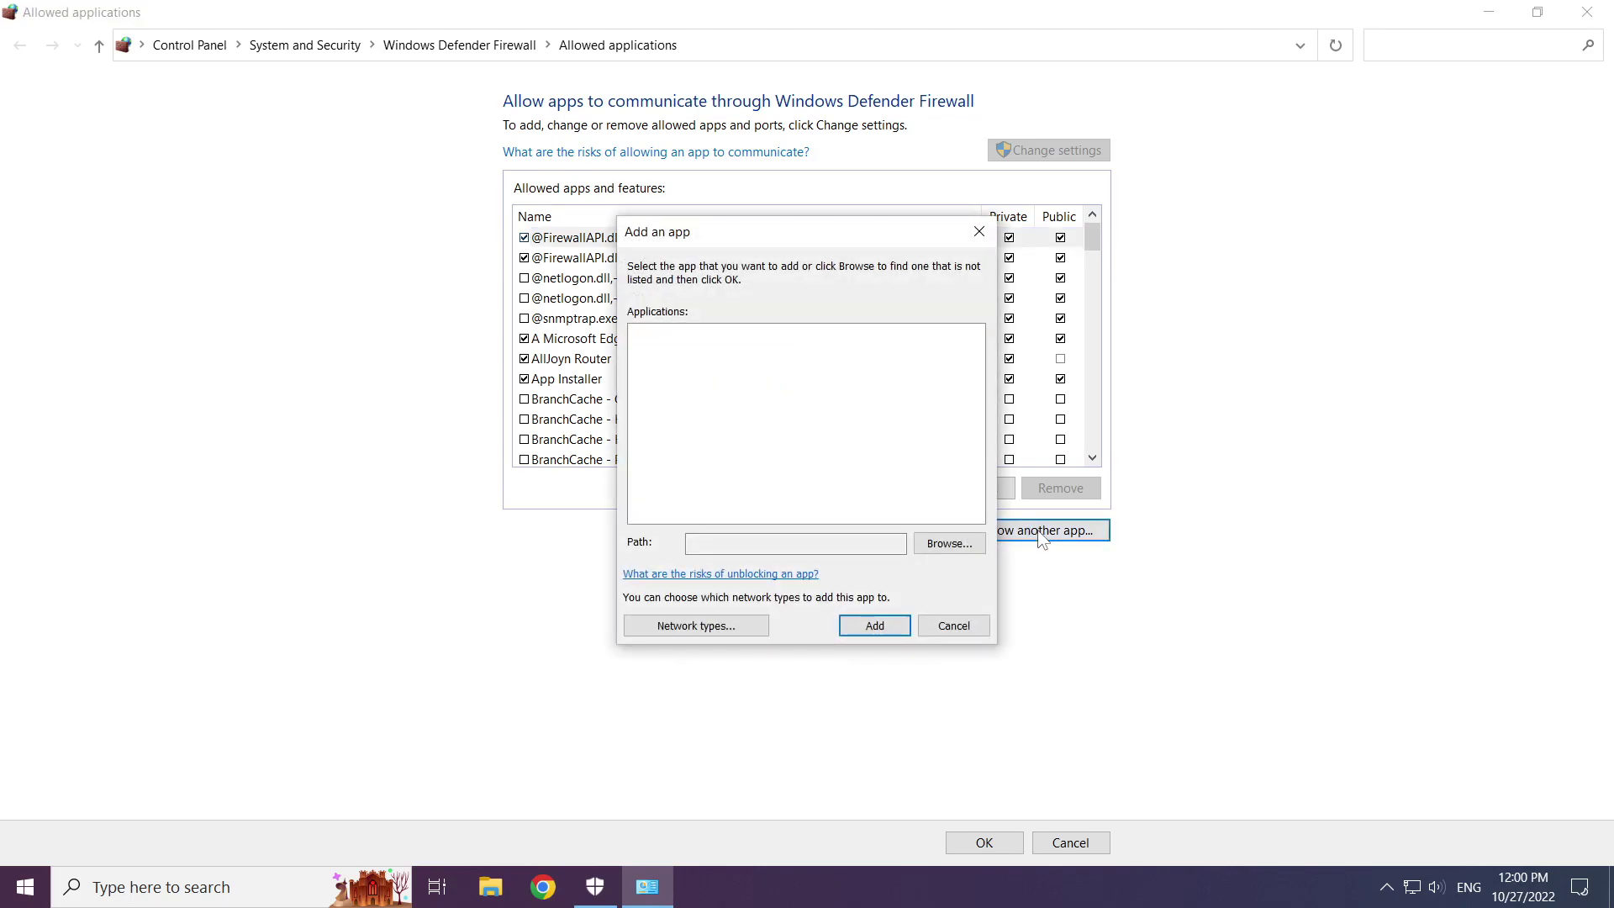
# - Pick Call of Duty Launcher from D:\Program Files (x86)\Call of Duty as the app to allow
pyautogui.click(957, 546)
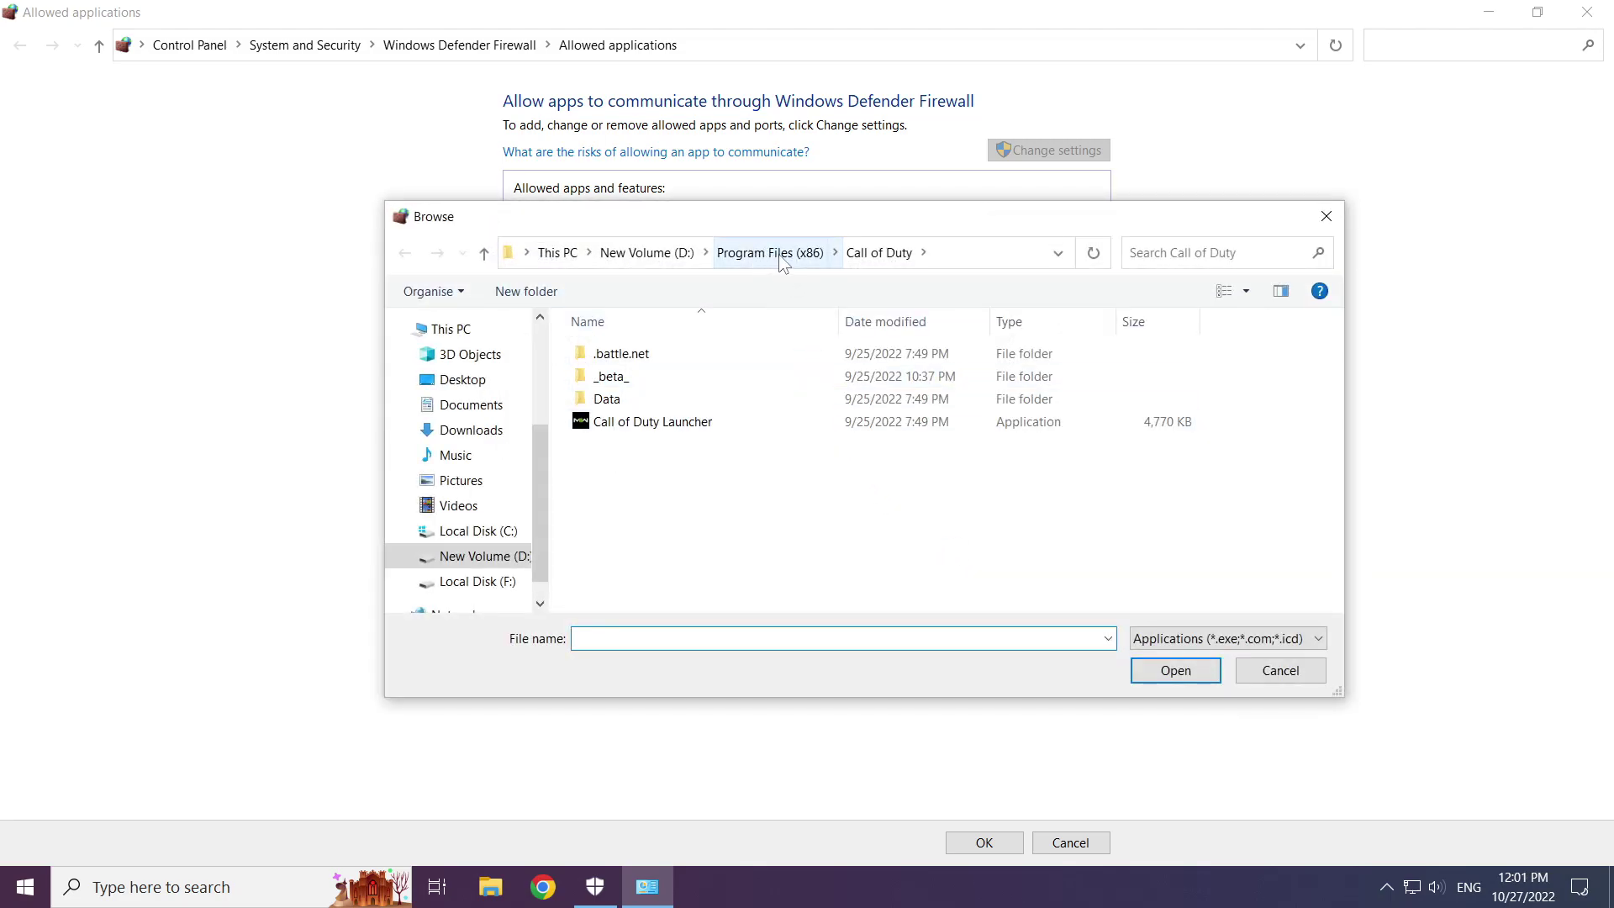
pyautogui.click(833, 254)
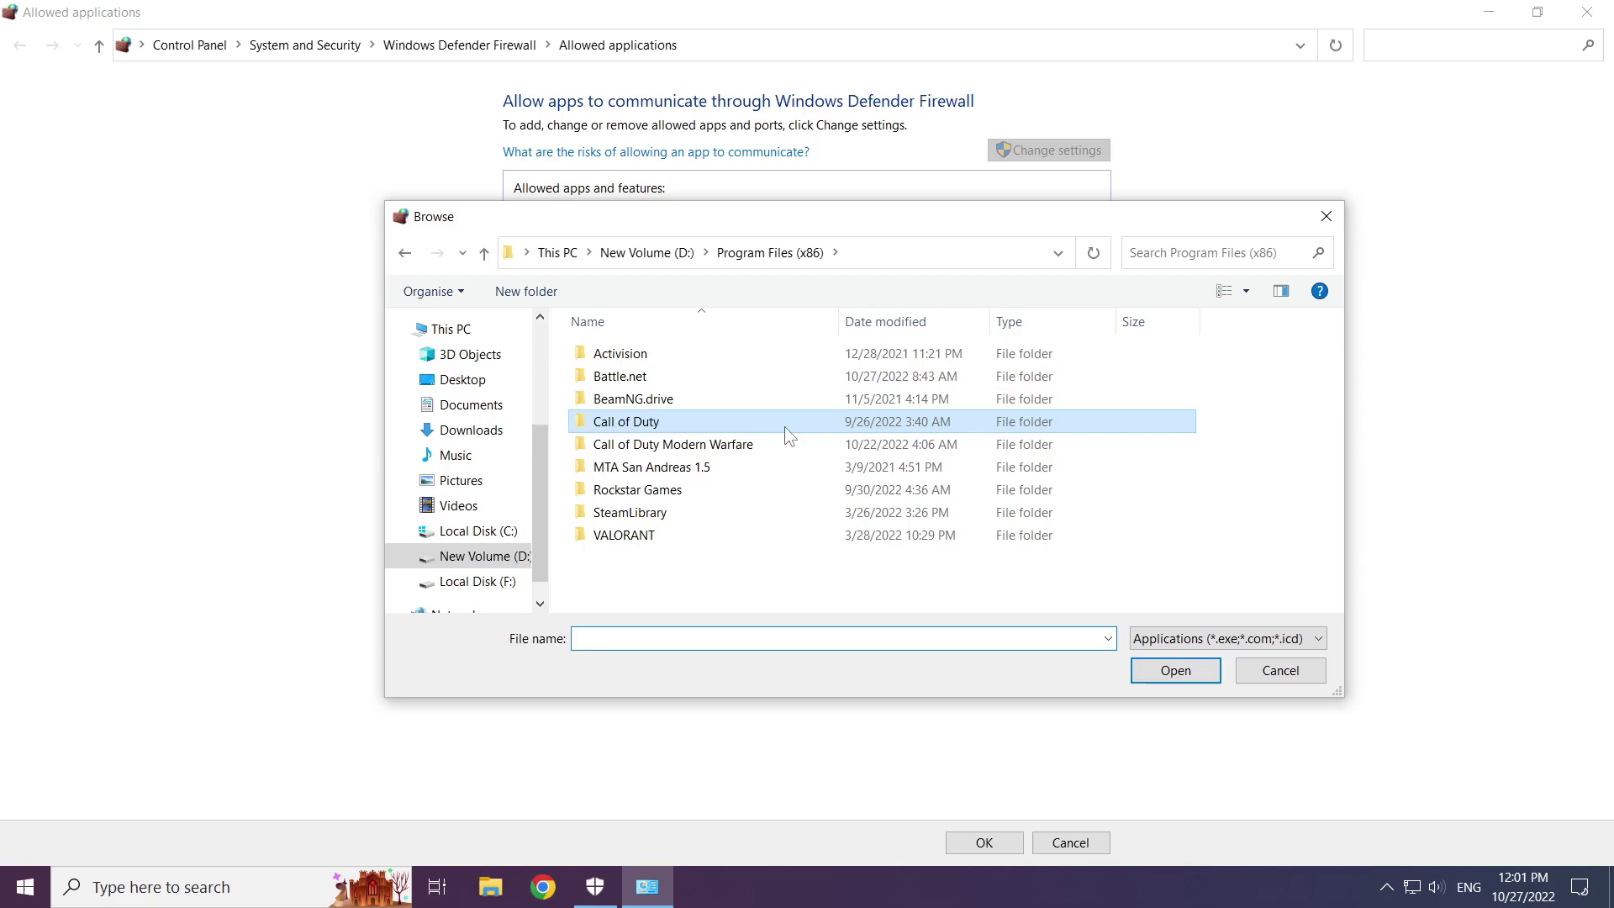
pyautogui.doubleClick(704, 429)
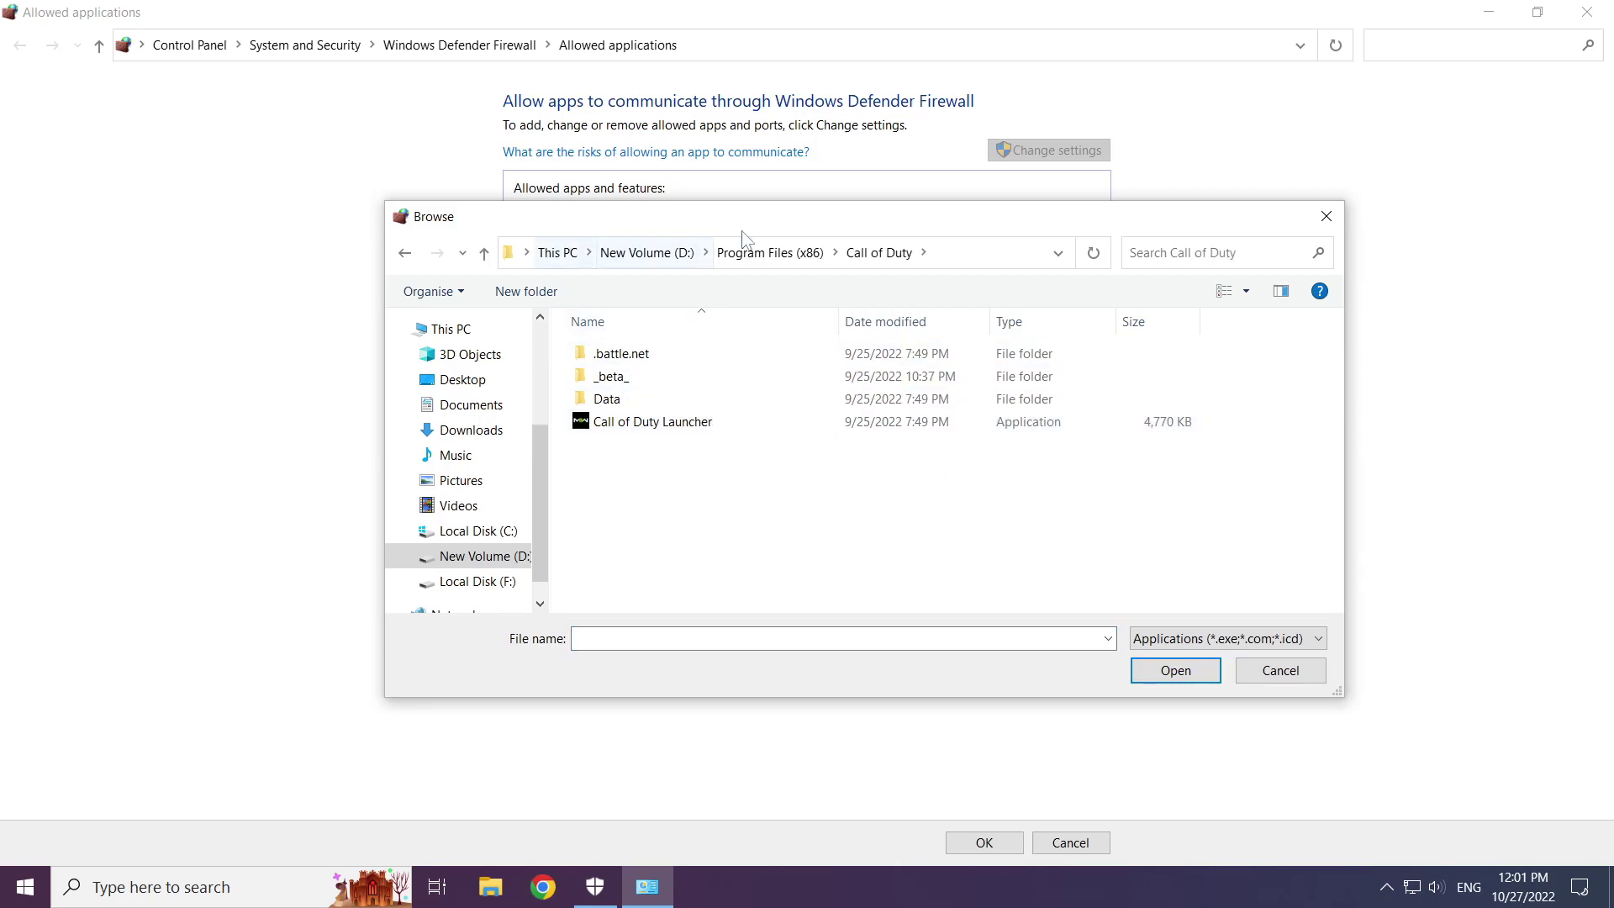
pyautogui.click(622, 429)
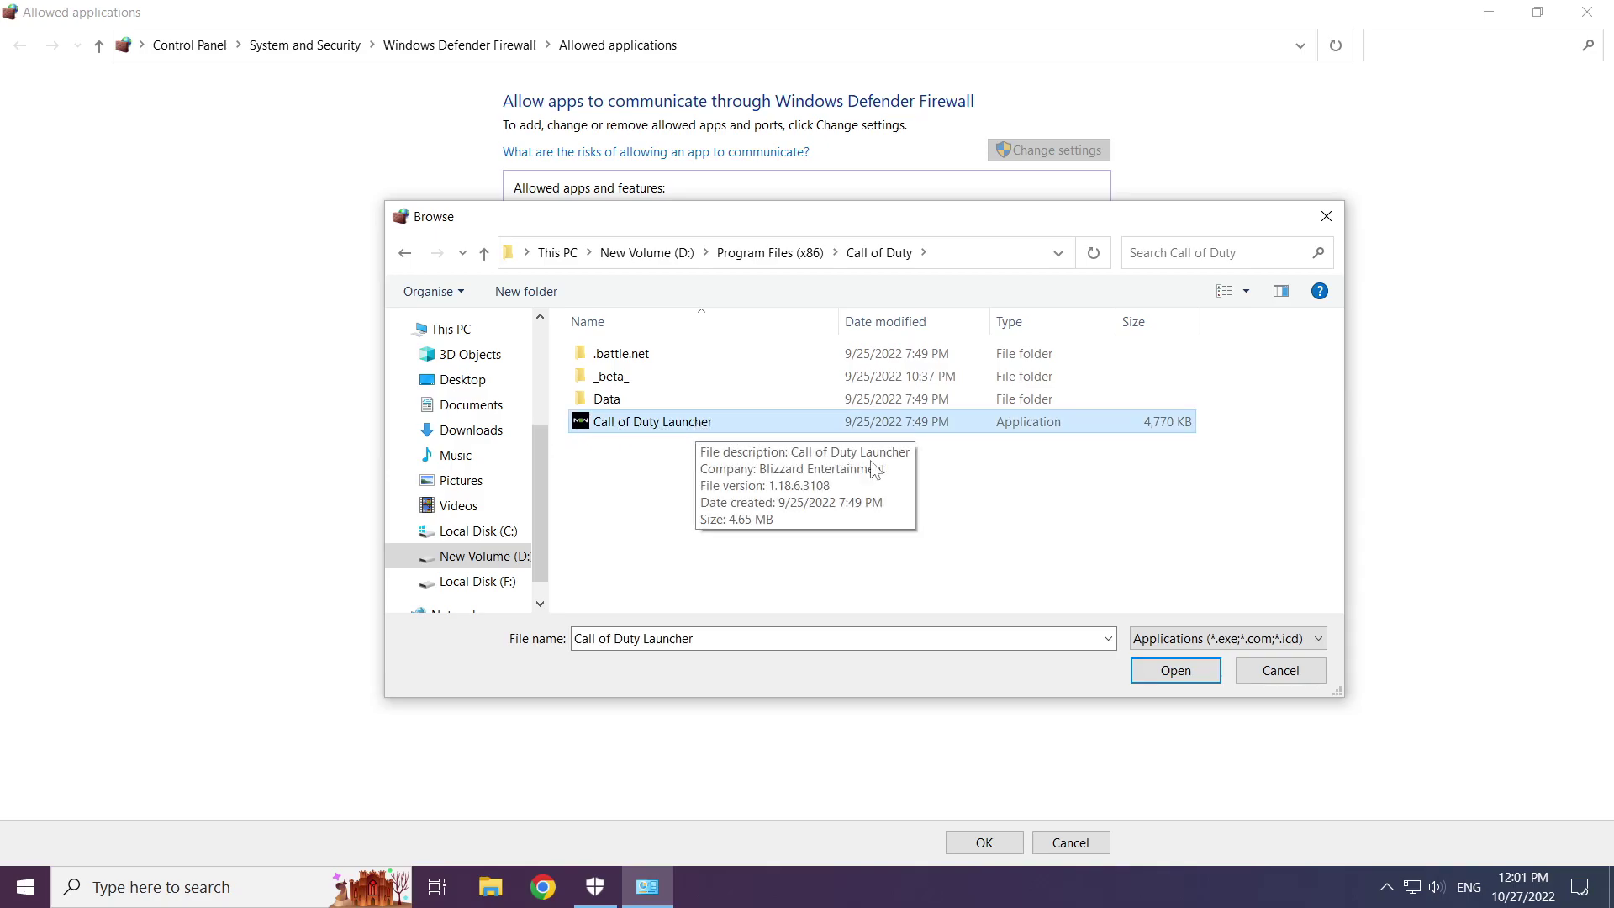
pyautogui.click(1176, 671)
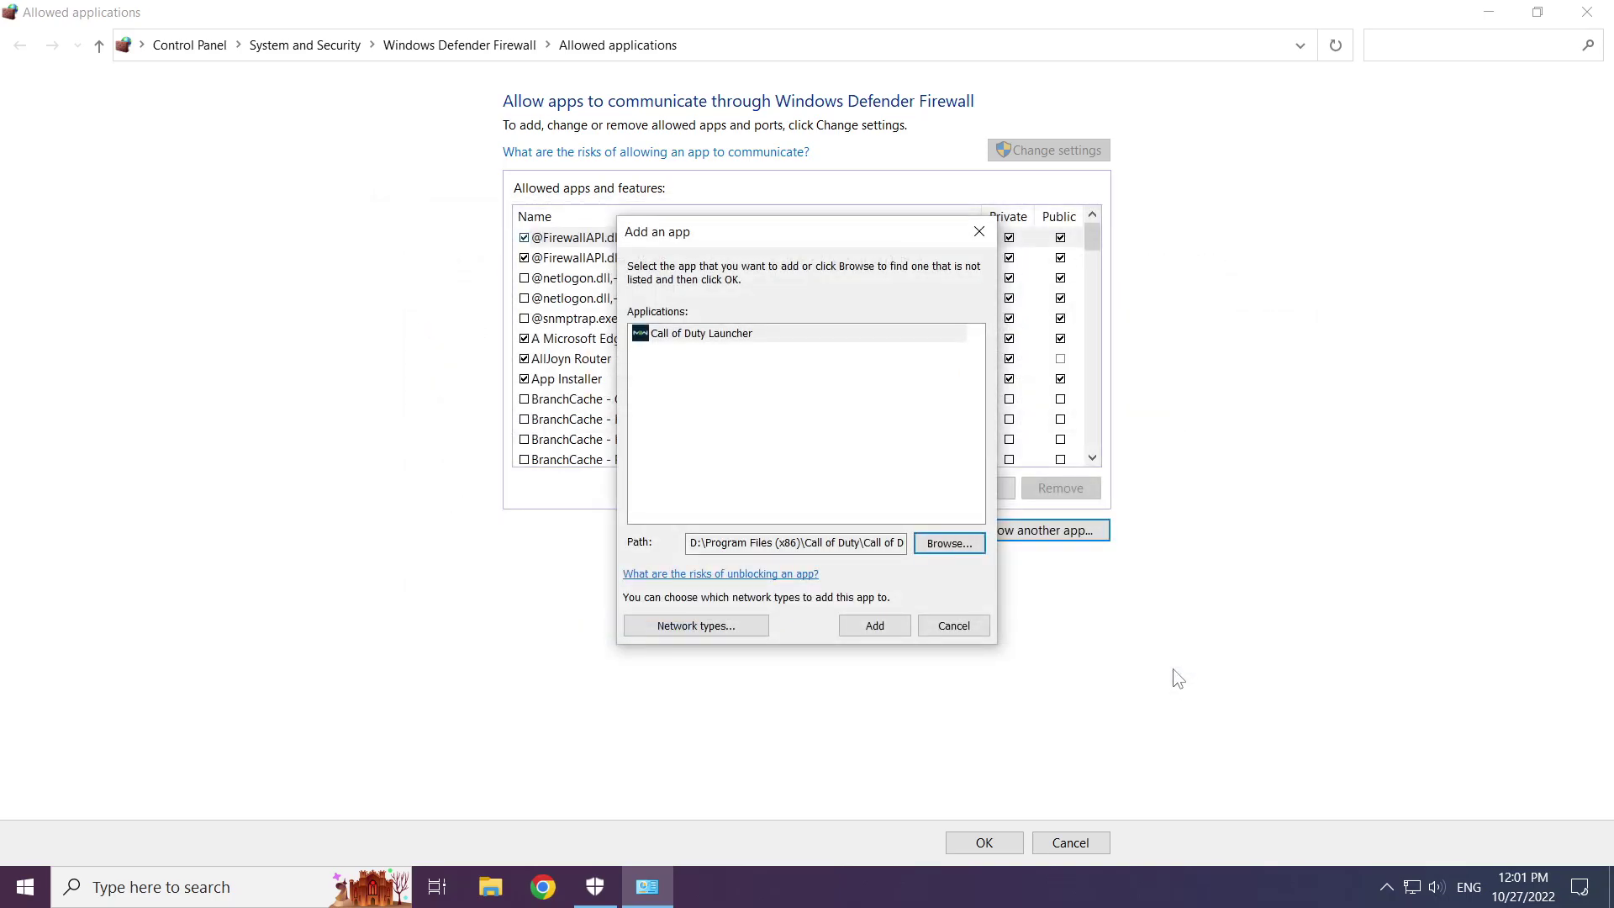
pyautogui.click(749, 336)
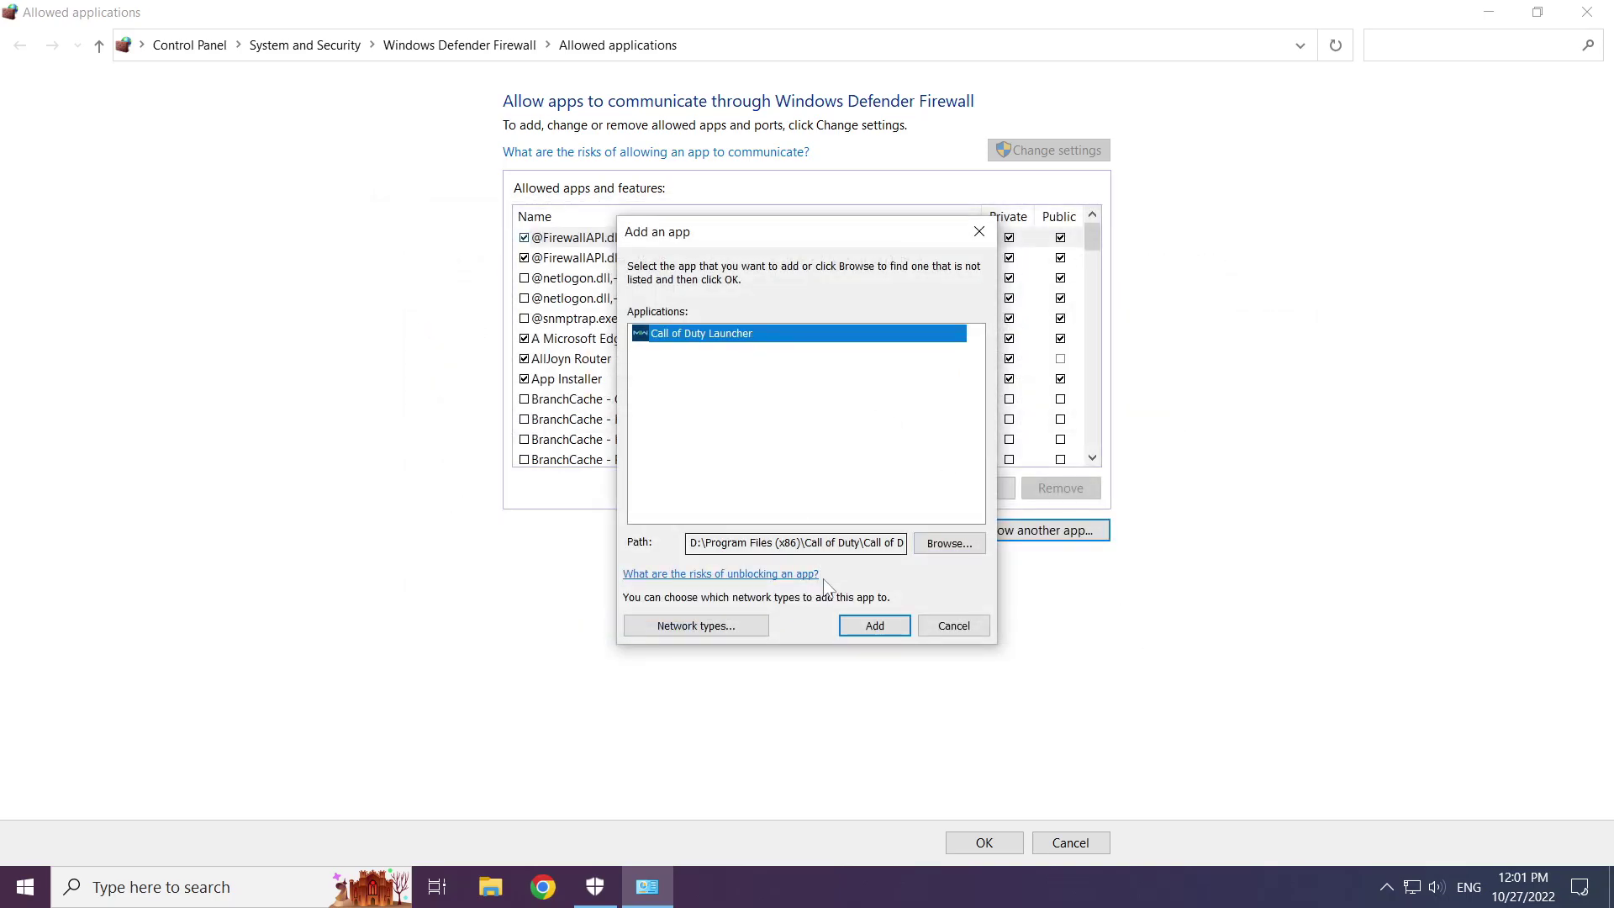
# - Add Call of Duty Launcher to the allowed apps with Private and Public both ticked, and save
pyautogui.click(873, 630)
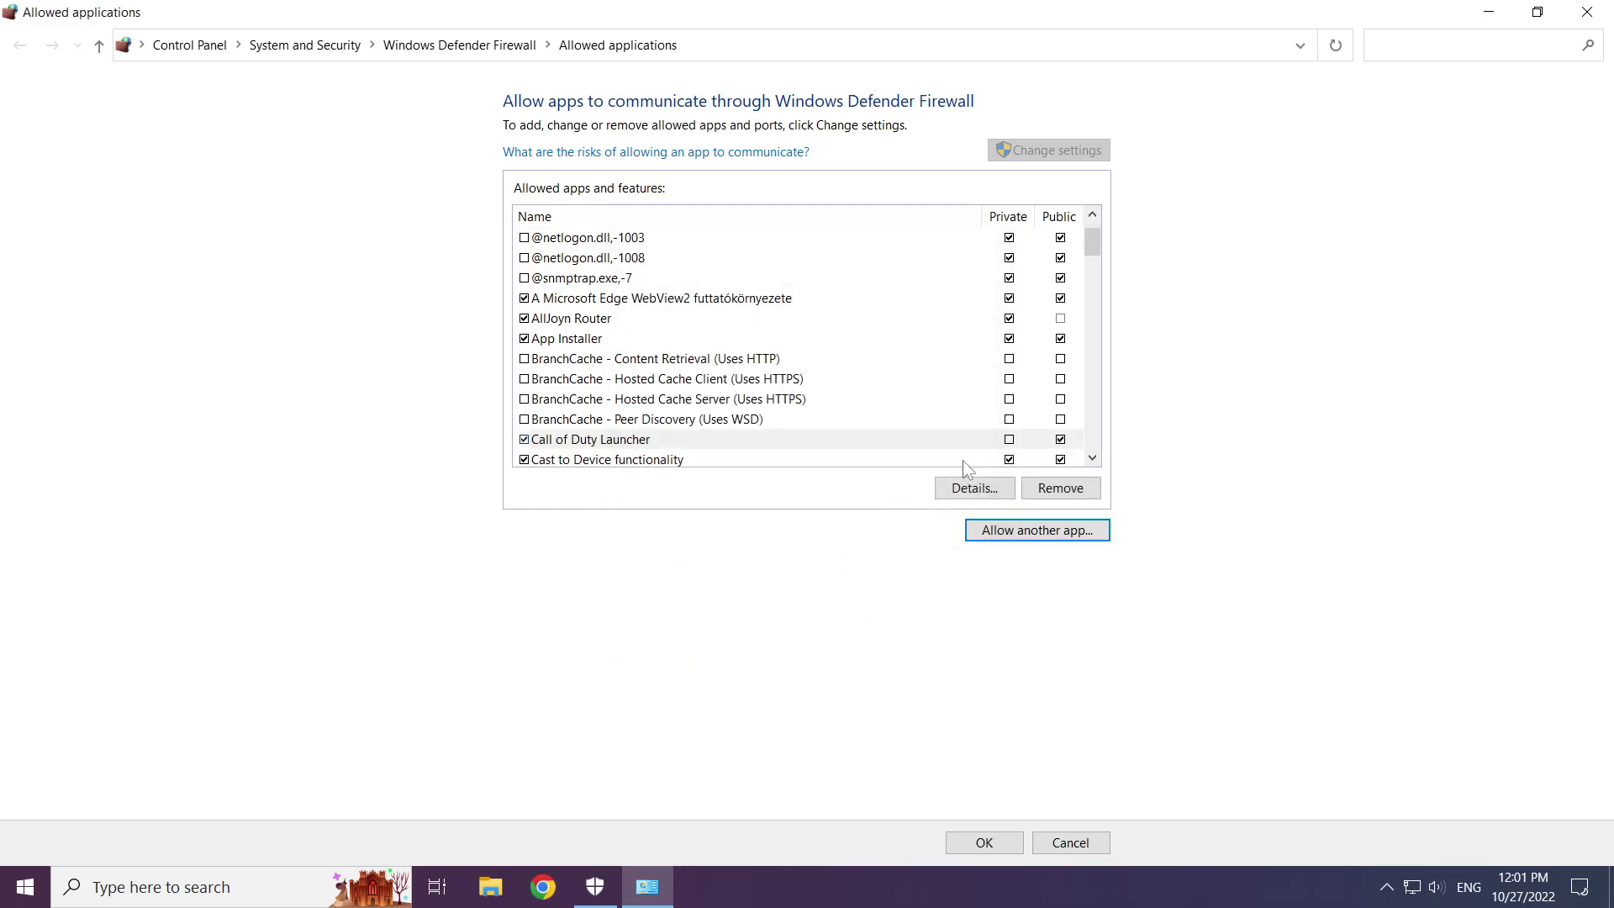
pyautogui.click(1010, 440)
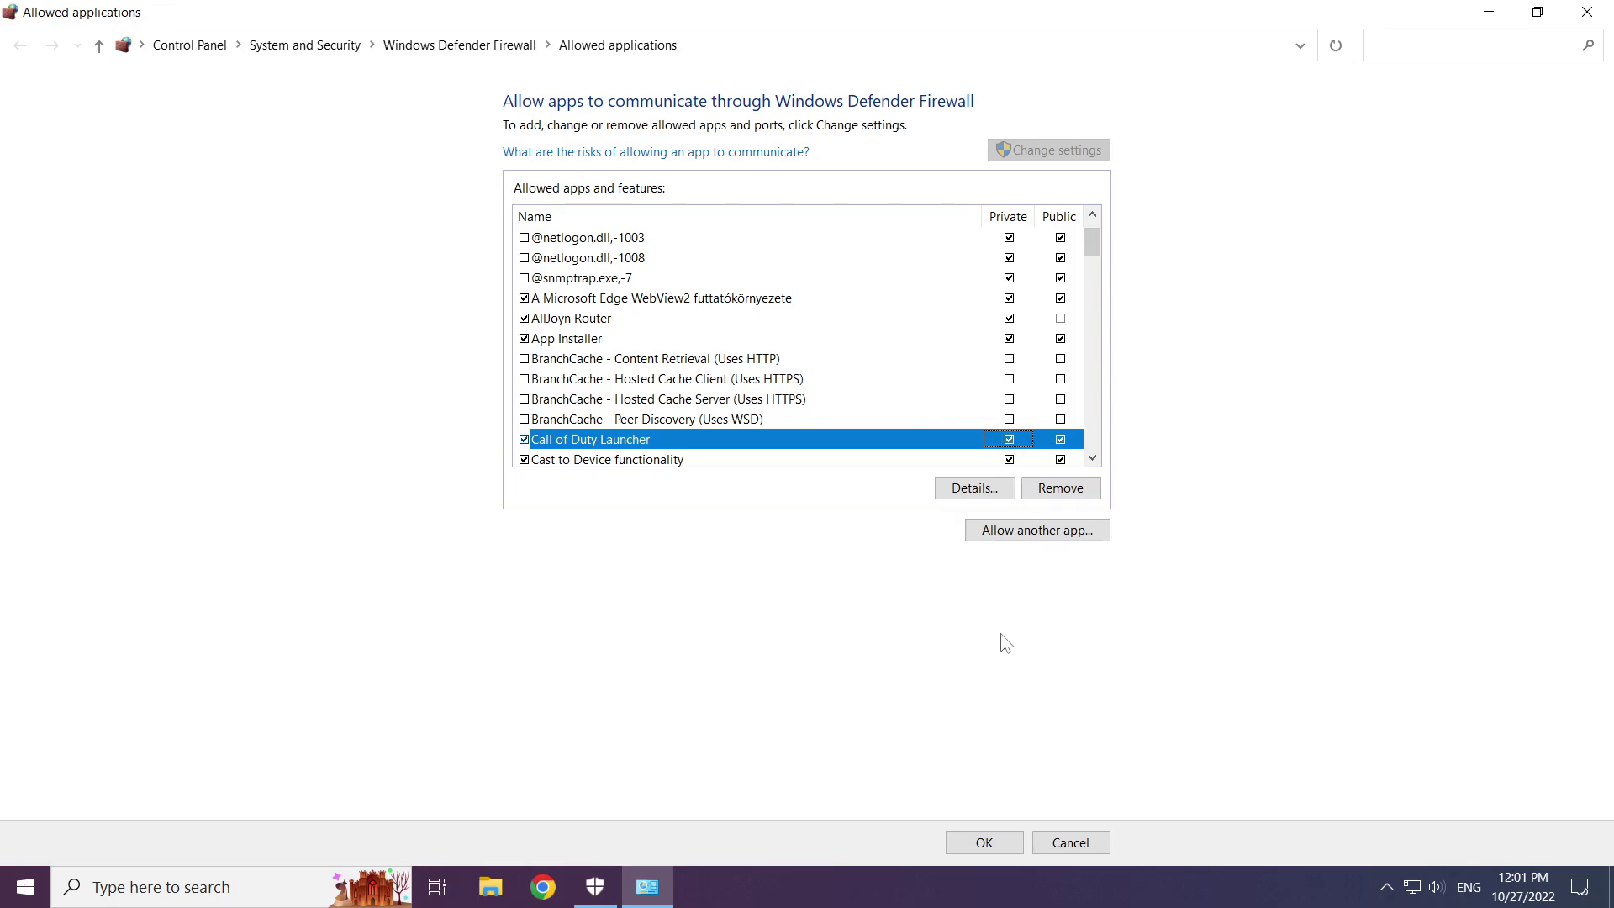
pyautogui.click(985, 843)
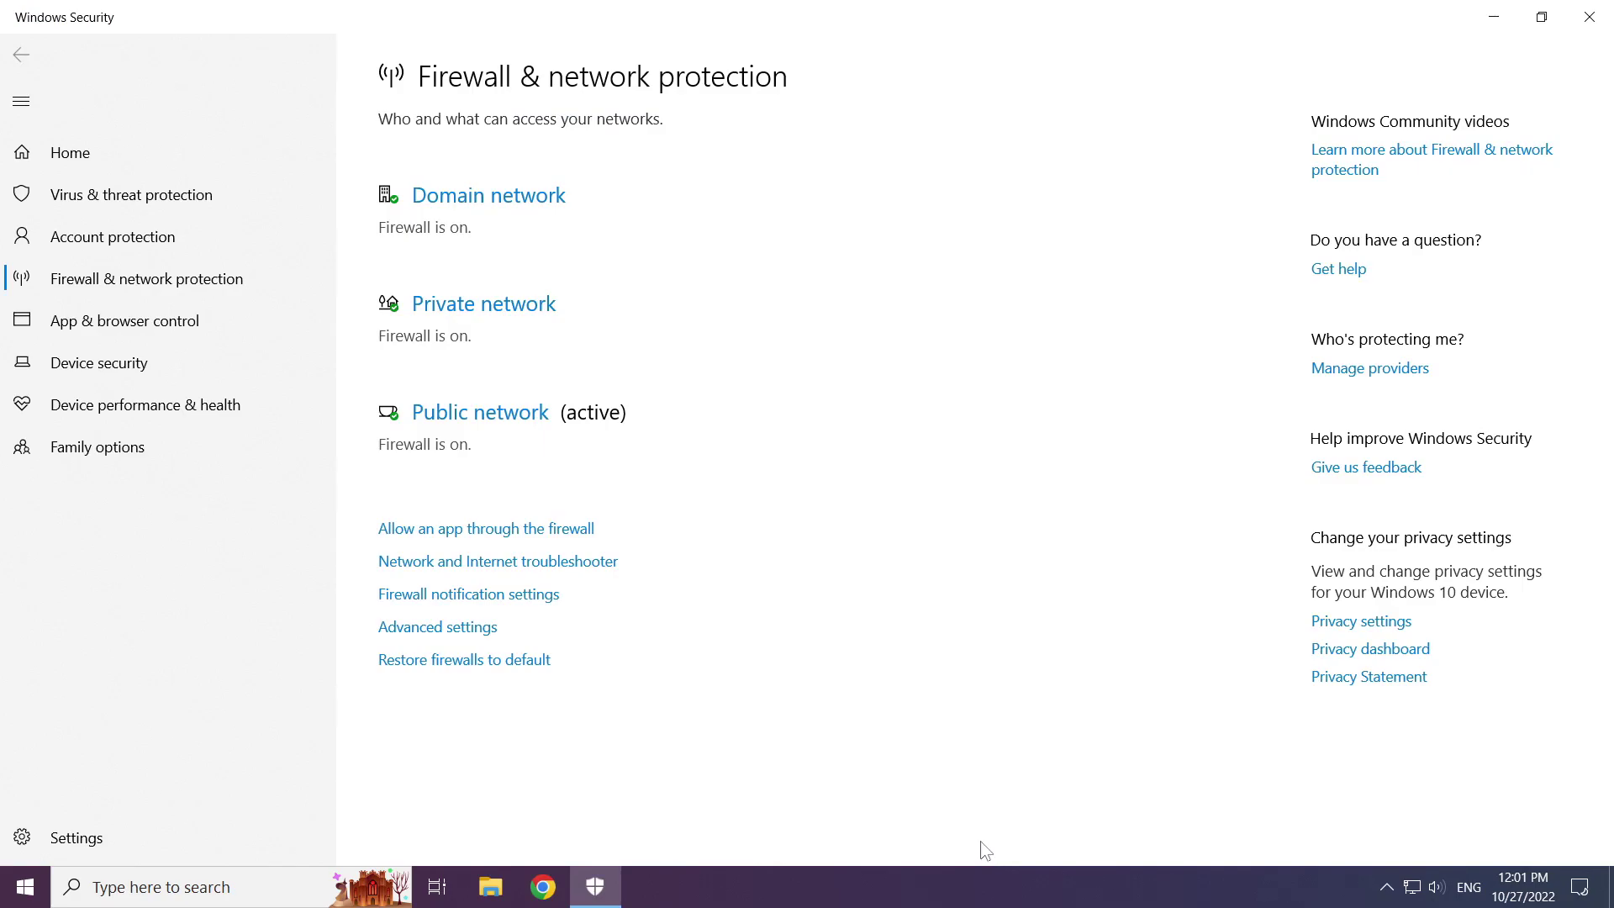